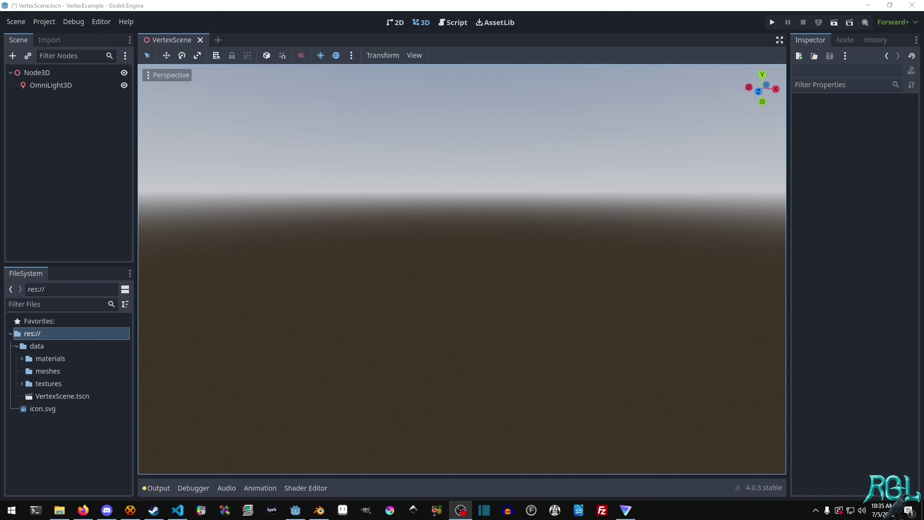
Save VertexScene.tscn and expand the materials folder to show mat_vertex.material
left_click(312, 173)
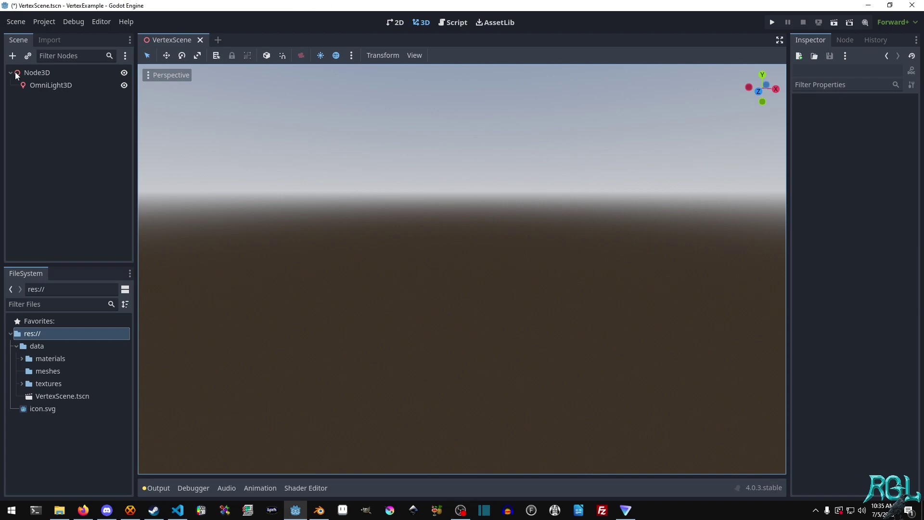
left_click(13, 23)
left_click(29, 107)
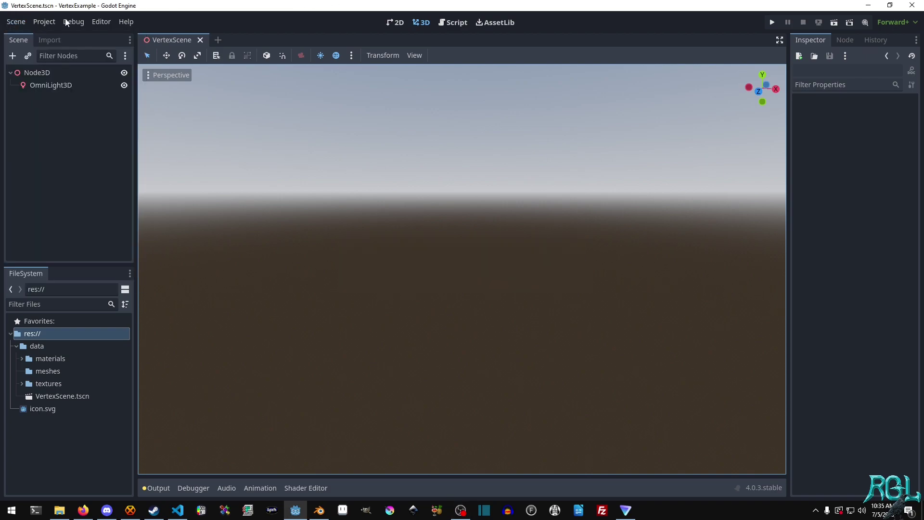
left_click(33, 358)
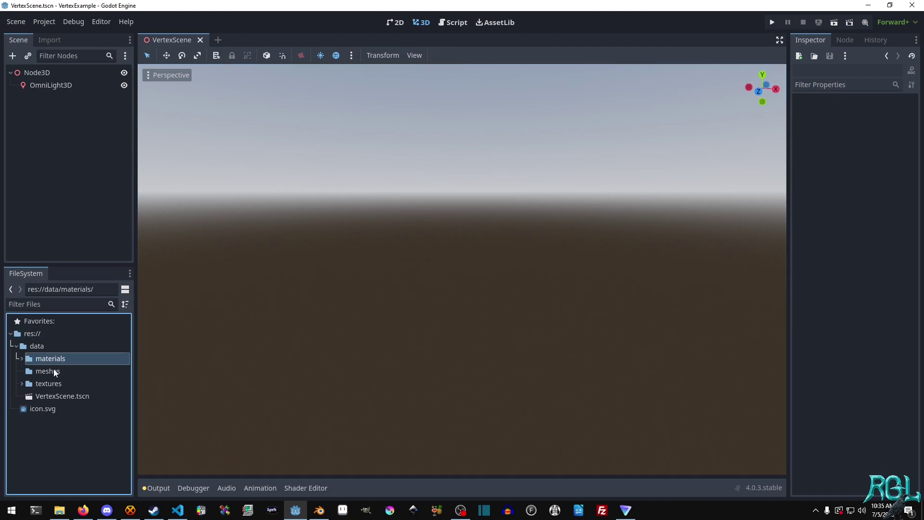
left_click(22, 359)
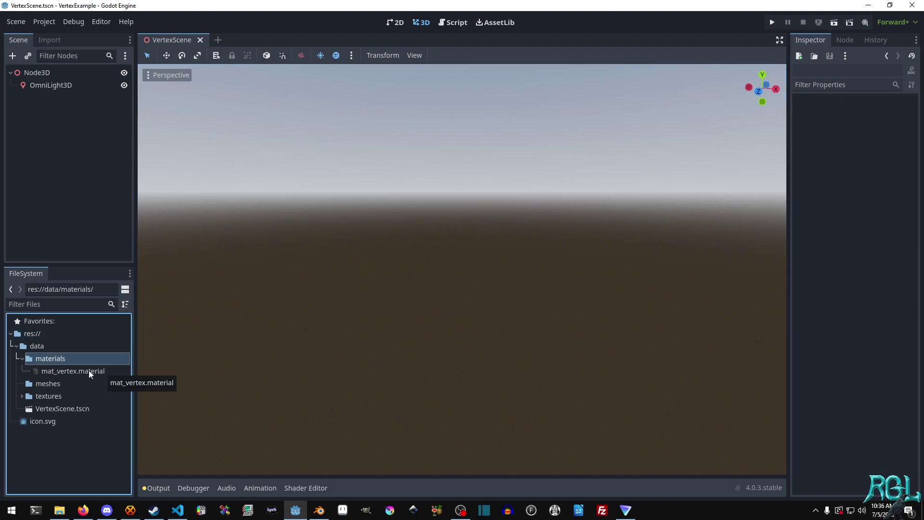
Delete the default cube, camera and light from the Blender scene
left_click(319, 510)
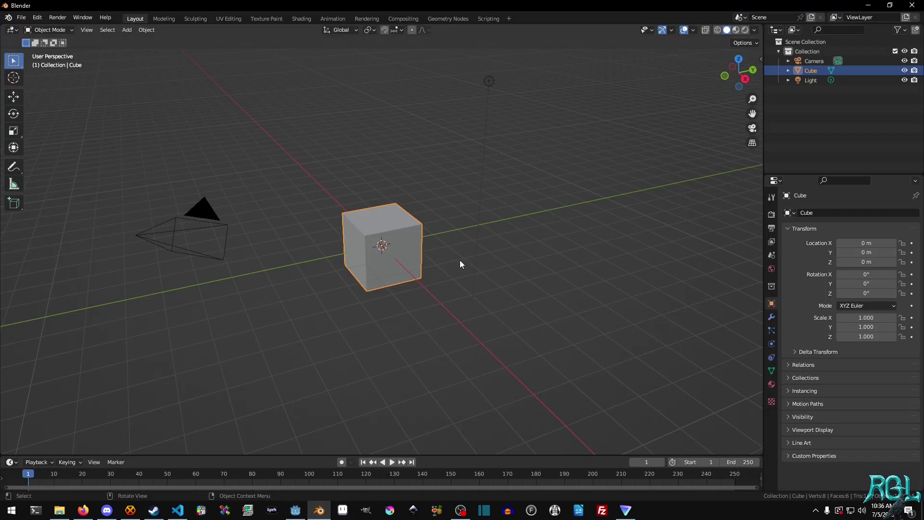
key("a")
key("x")
left_click(452, 291)
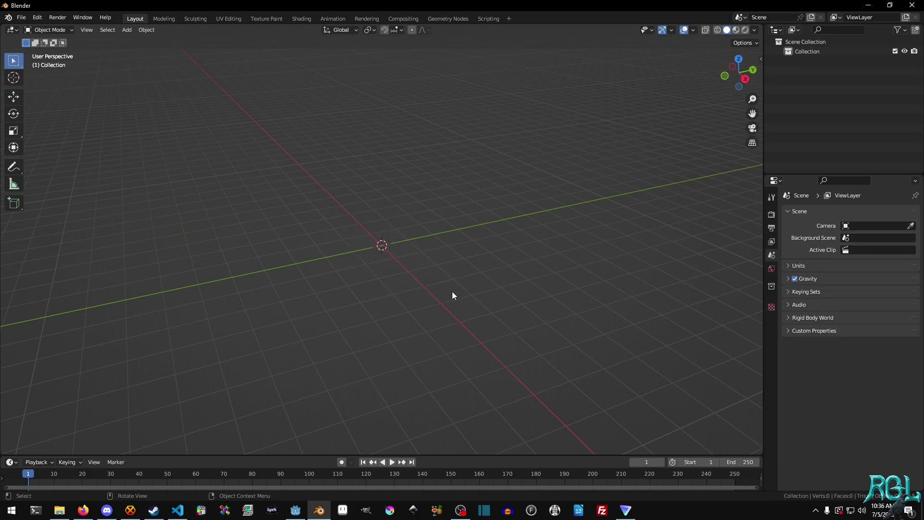
Add a Suzanne monkey mesh at the origin and orbit the view around it
key("shift+a")
mouse_move(452, 291)
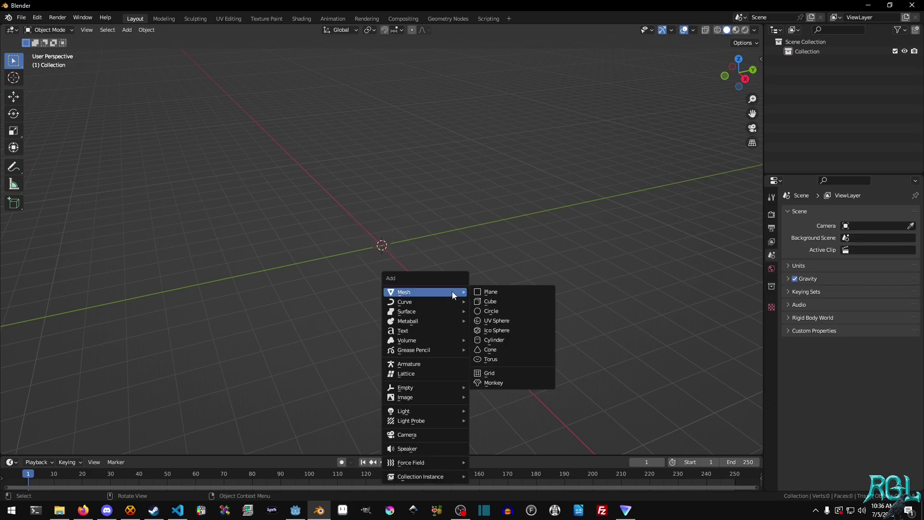
left_click(513, 382)
scroll(386, 255, "up", 6)
middle_click_drag(386, 255, 478, 227)
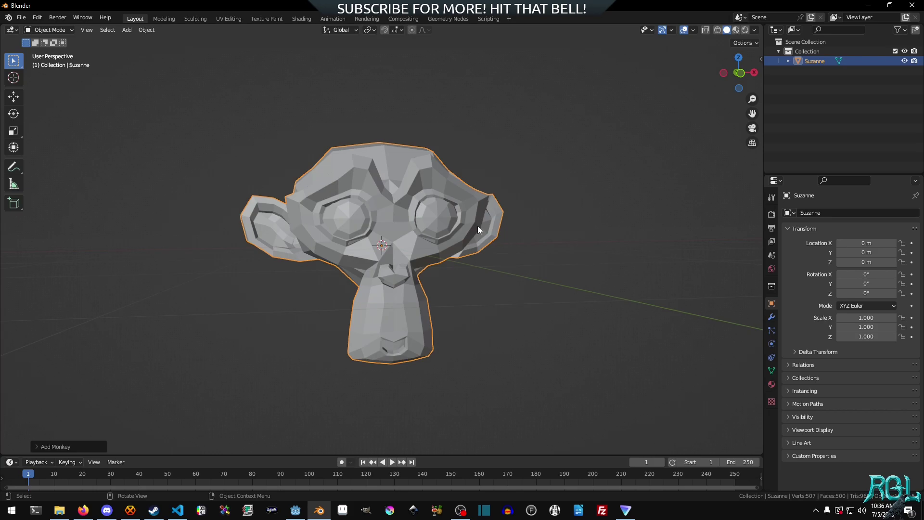
middle_click_drag(487, 222, 565, 248)
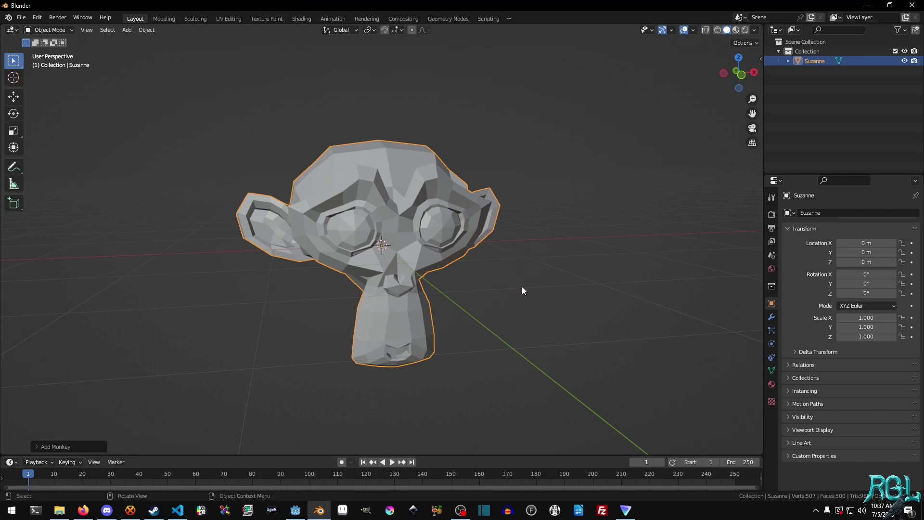
middle_click_drag(535, 284, 382, 189)
middle_click_drag(431, 249, 486, 221)
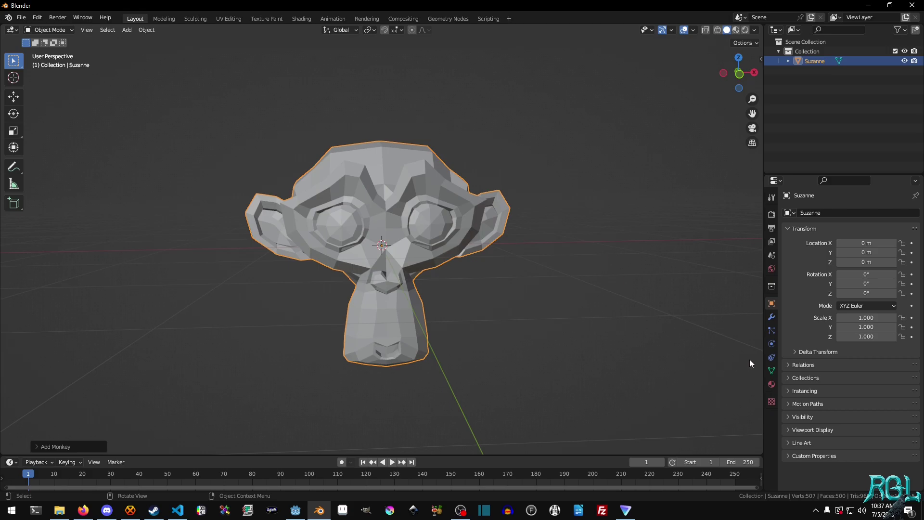
Add a per-vertex color attribute named 'Color' to Suzanne's mesh data
left_click(772, 370)
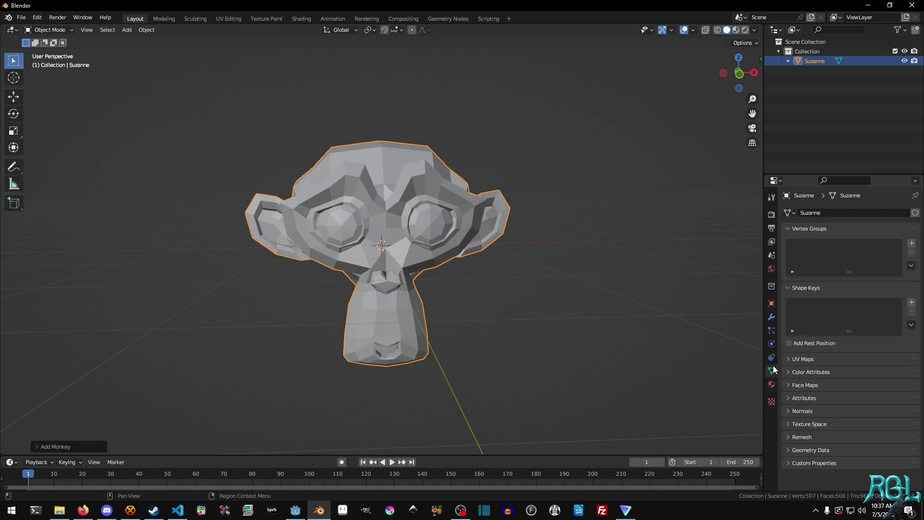
left_click(845, 374)
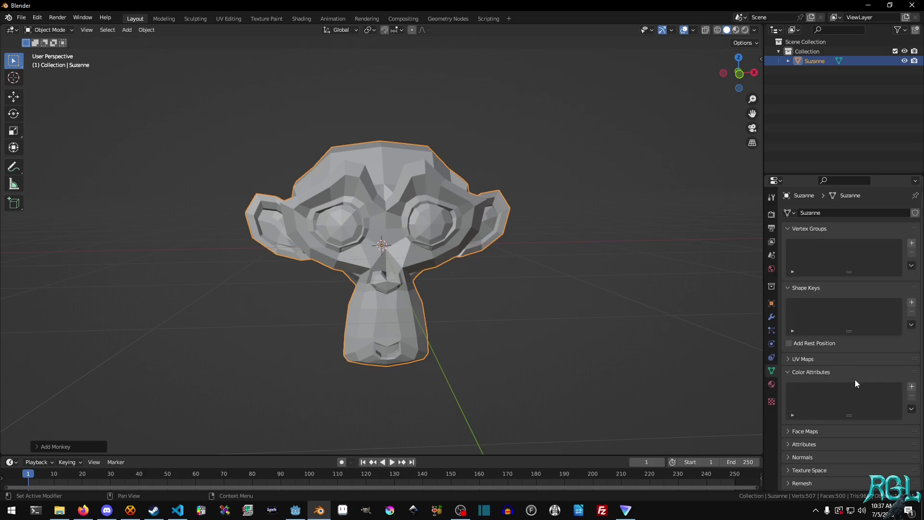
left_click(911, 387)
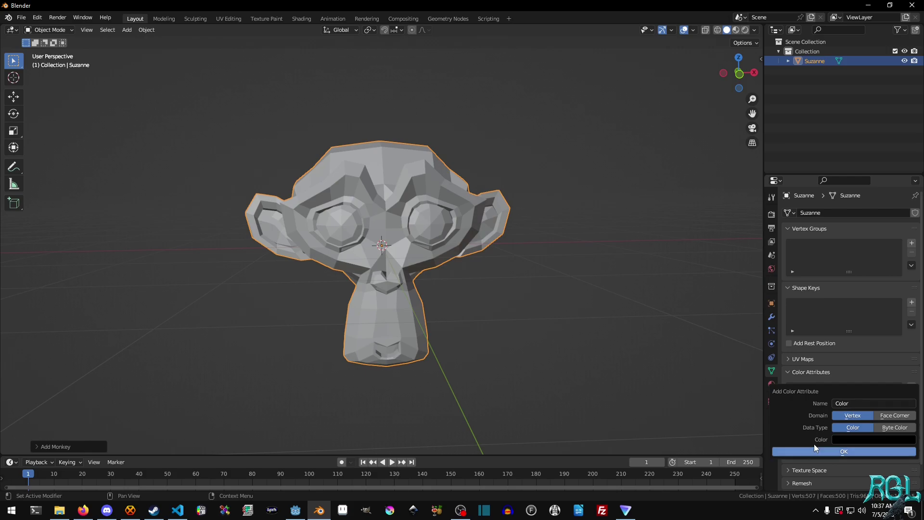
left_click(827, 452)
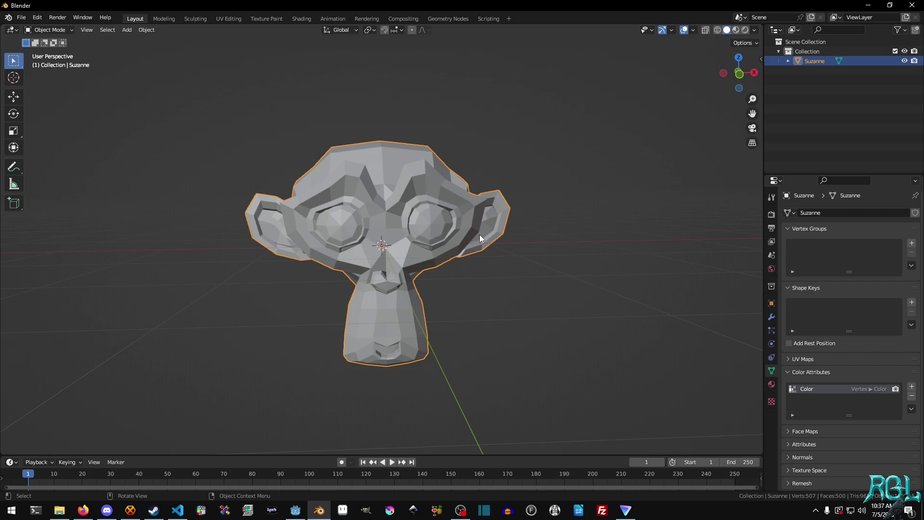
Switch rendering to Cycles on GPU Compute with the Experimental feature set
left_click(771, 214)
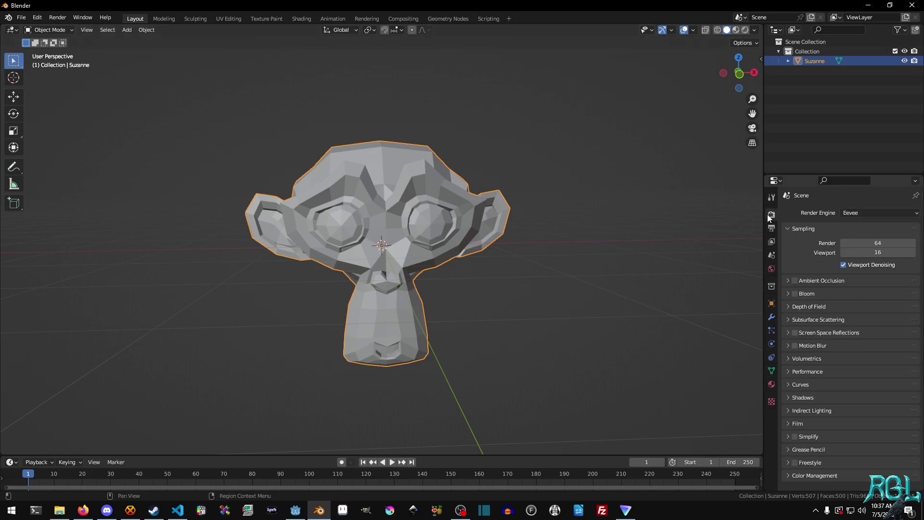
left_click(877, 218)
left_click(870, 244)
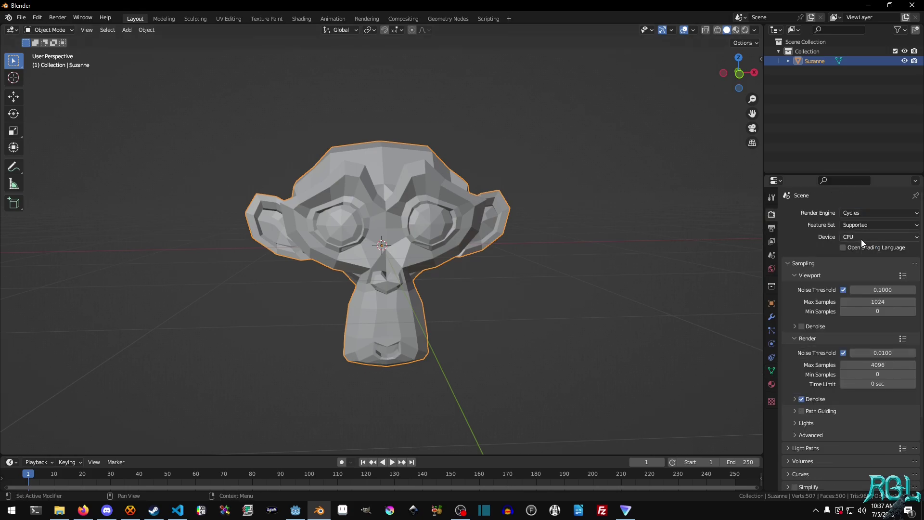
left_click(859, 237)
left_click(861, 260)
left_click(873, 224)
left_click(873, 236)
Apply the Full Global Illumination preset to the Light Paths settings
left_click(803, 435)
scroll(866, 409, "down", 2)
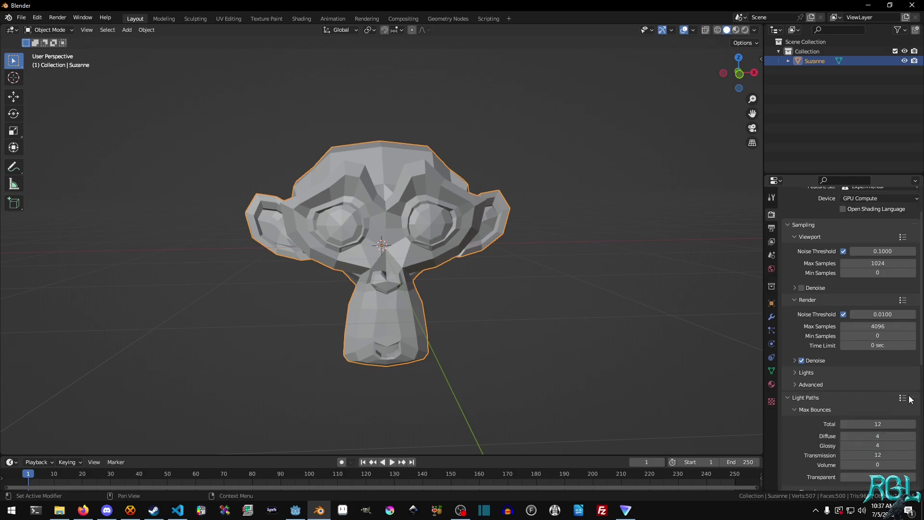
left_click(902, 397)
left_click(879, 352)
left_click(792, 399)
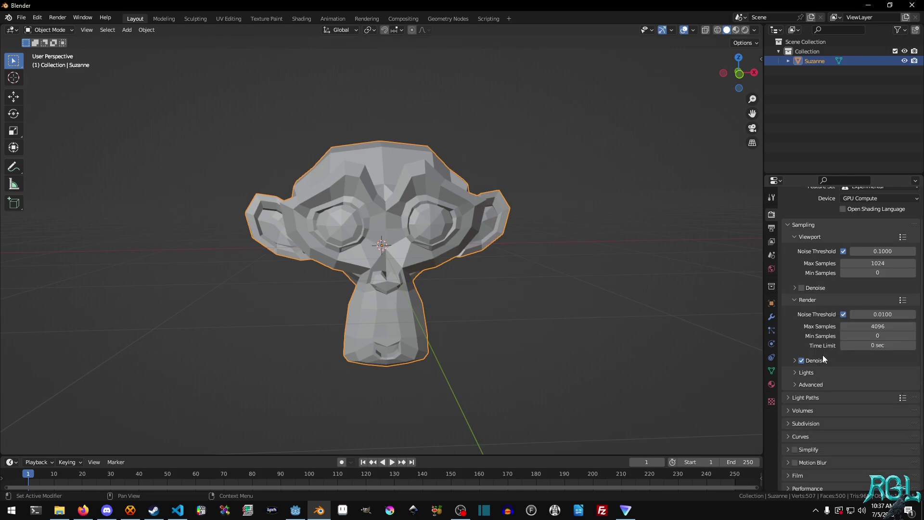
Turn off the render noise threshold and set render samples to 2
left_click(846, 312)
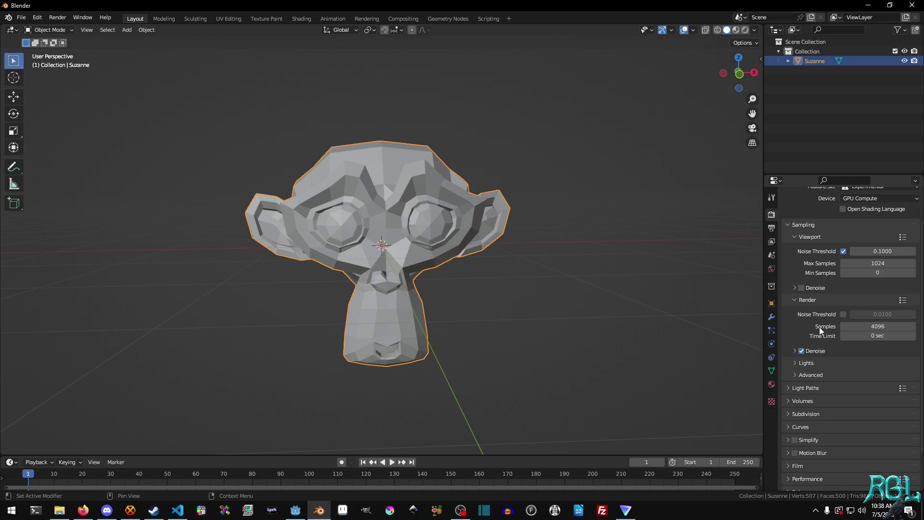
left_click(820, 351)
left_click(820, 351)
double_click(886, 326)
type("2")
key("Return")
Bake Ambient Occlusion into Suzanne's Active Color Attribute
scroll(866, 320, "down", 2)
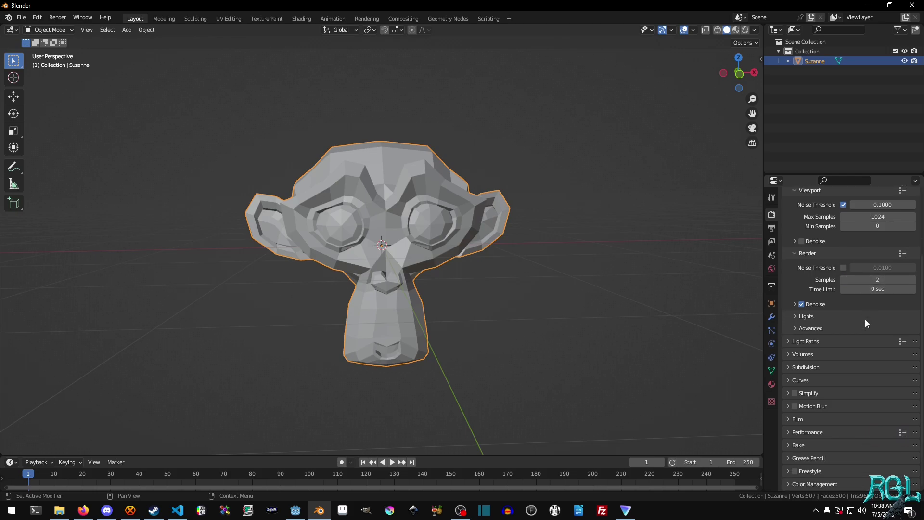
left_click(815, 446)
scroll(841, 423, "down", 3)
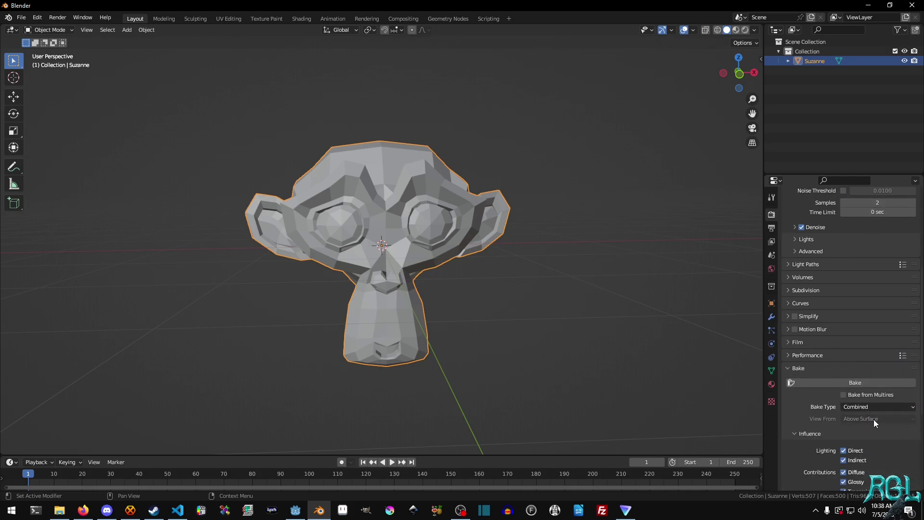
left_click(863, 407)
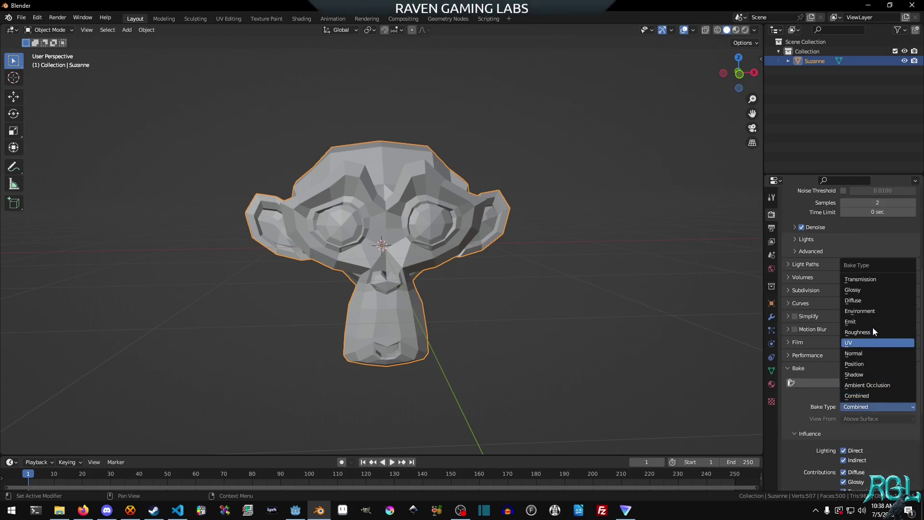
left_click(868, 384)
left_click(856, 447)
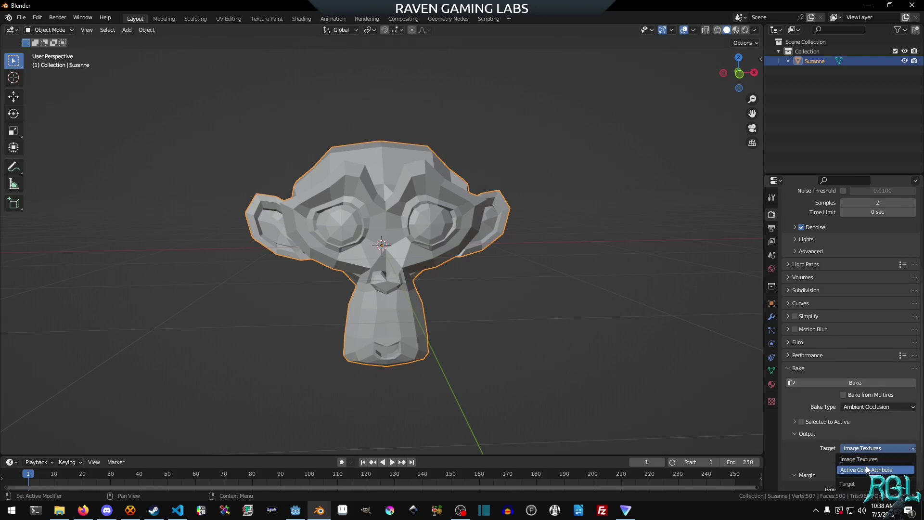
left_click(896, 470)
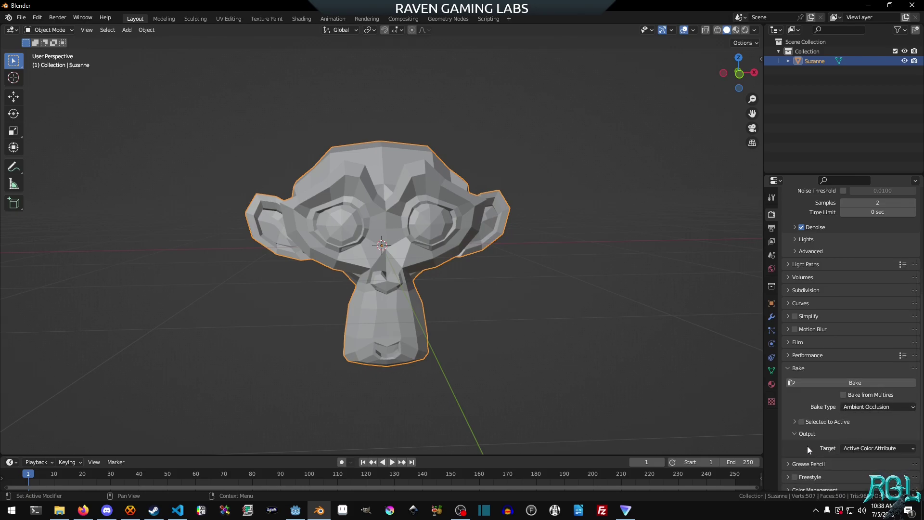
scroll(807, 446, "down", 1)
left_click(835, 376)
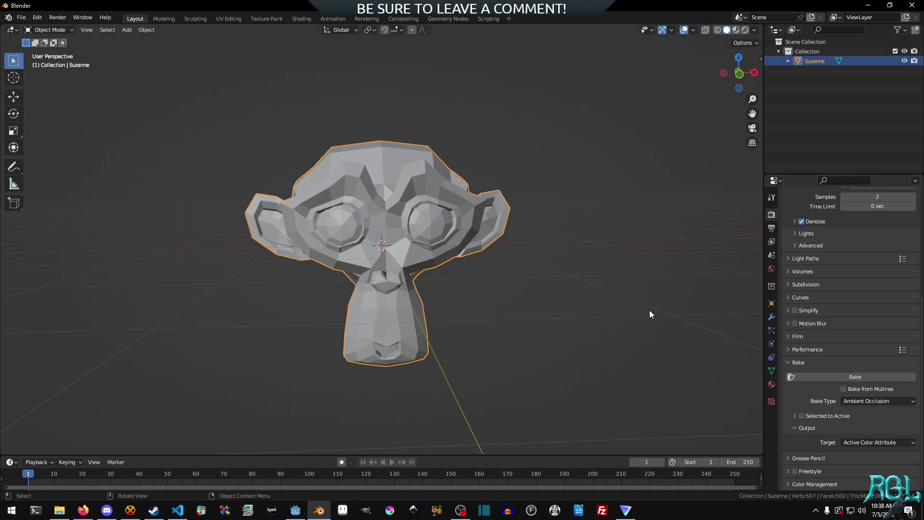
View Suzanne in Material Preview shading and switch to the Shading workspace
middle_click_drag(530, 314, 452, 273)
key("z")
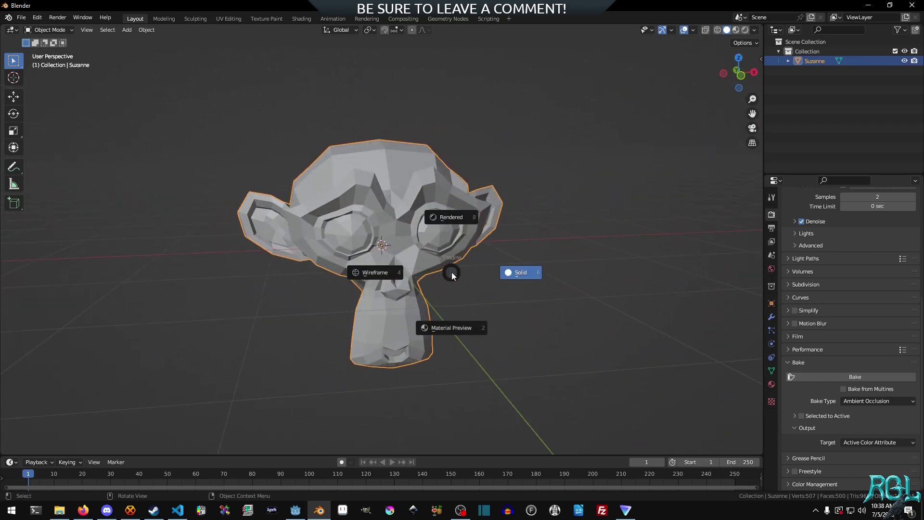
left_click(449, 321)
middle_click_drag(489, 281, 474, 254)
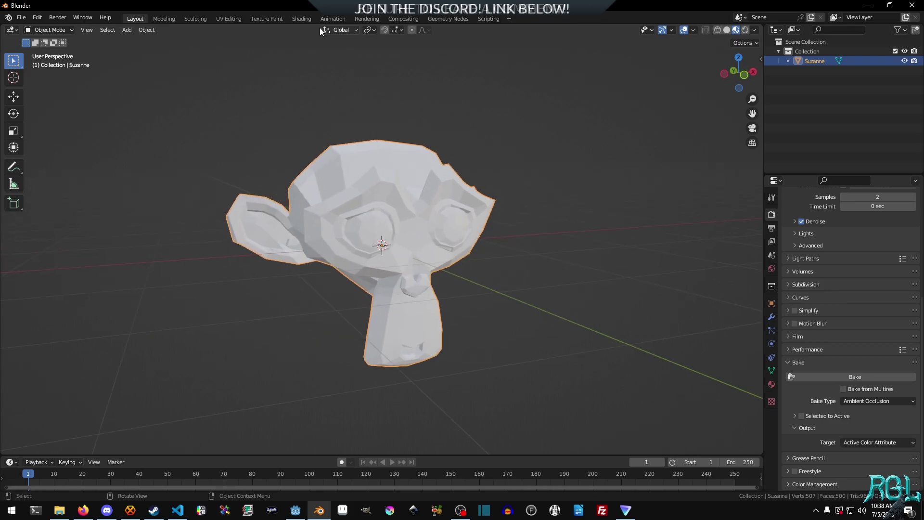
left_click(303, 18)
left_click(421, 298)
Assign the existing 'Material' to Suzanne and add an Ambient Occlusion node feeding Base Color
left_click(439, 296)
left_click(442, 310)
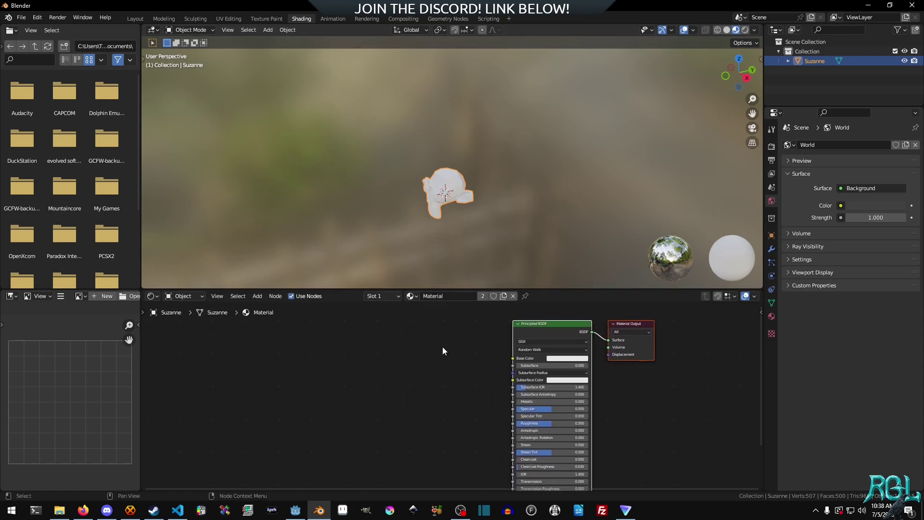
left_click(413, 416)
key("shift+a")
left_click(388, 388)
type("ambient")
key("Return")
left_click(400, 343)
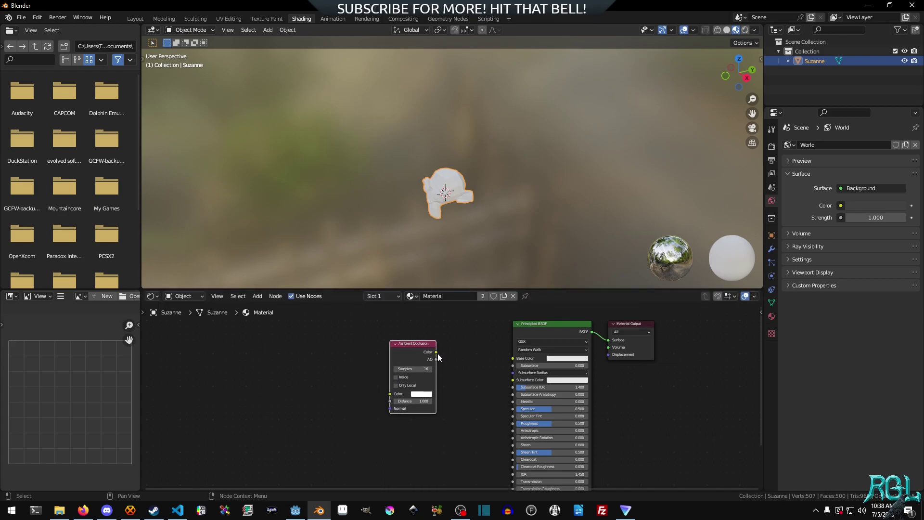
mouse_move(435, 352)
left_mouse_down()
mouse_move(517, 361)
mouse_move(433, 351)
left_mouse_up()
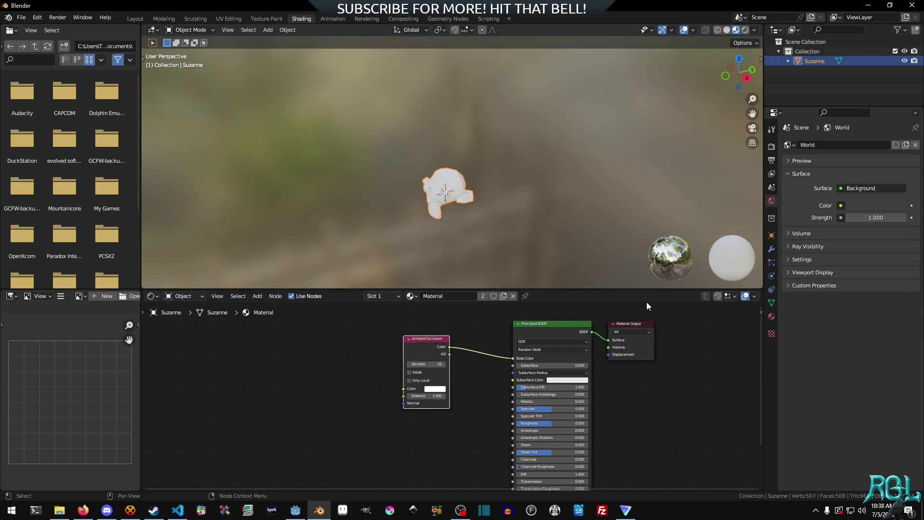
Add a Color Attribute node set to 'Color' and link it into the Ambient Occlusion Color input
left_click(771, 145)
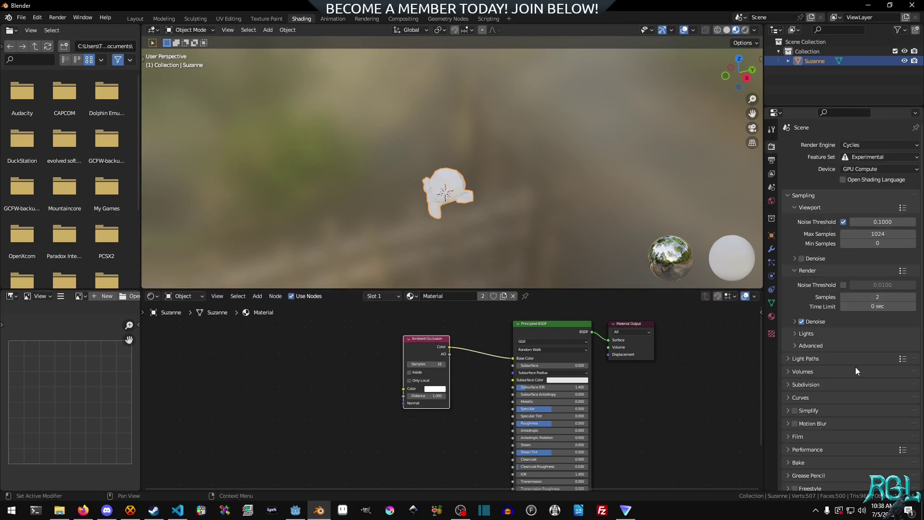
scroll(860, 348, "down", 1)
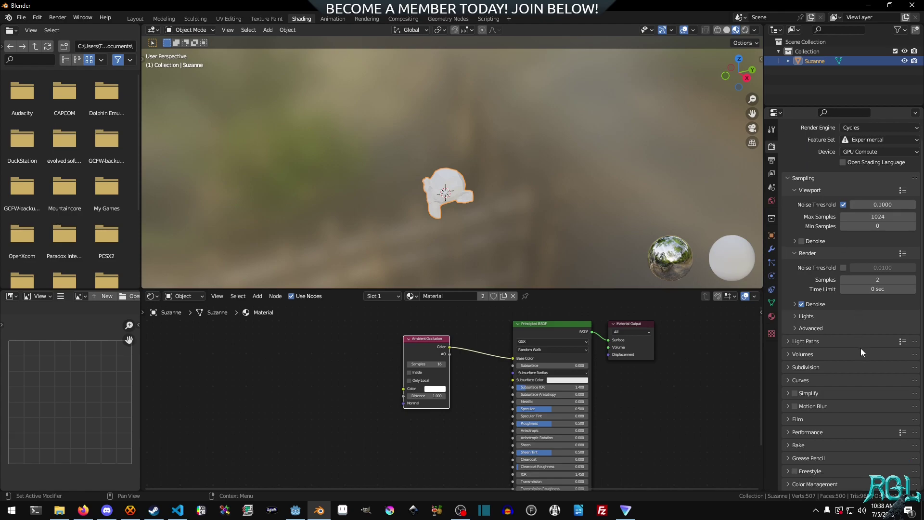
left_click(317, 366)
key("shift+a")
left_click(316, 367)
type("color att")
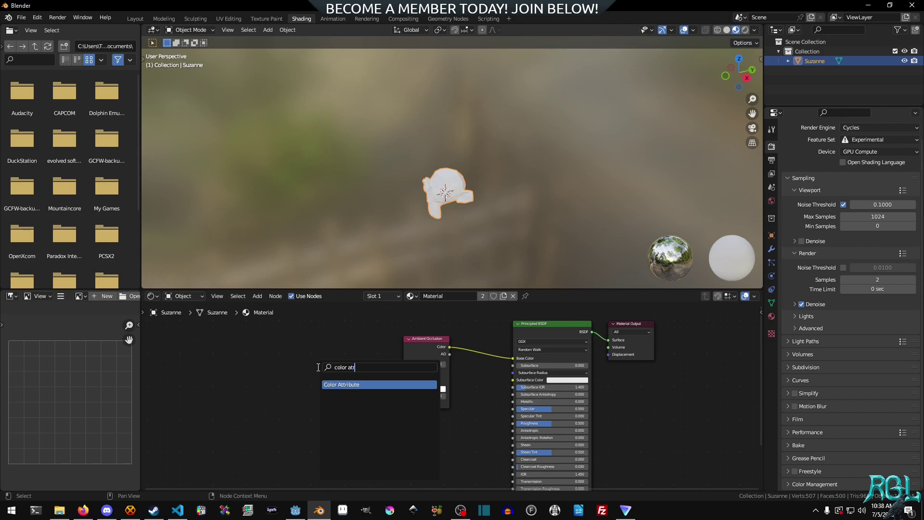
key("Return")
left_click(317, 367)
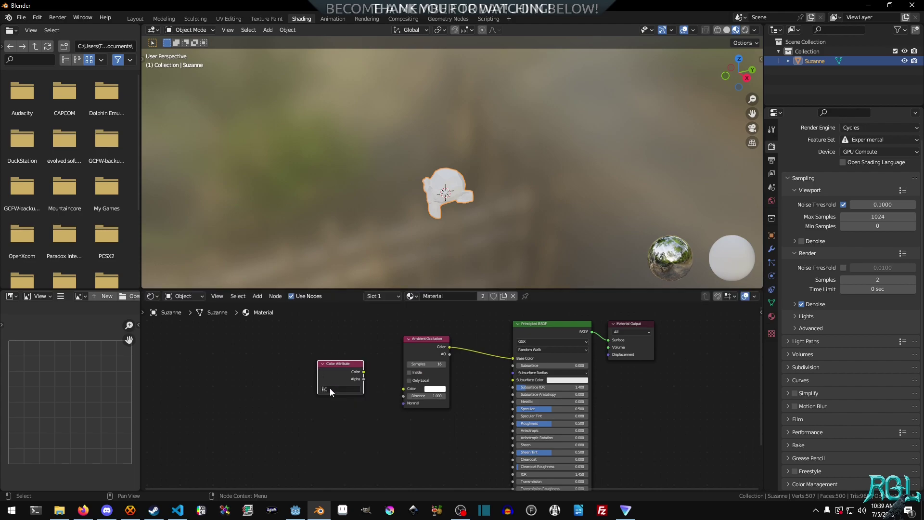
left_click(350, 390)
left_click(346, 401)
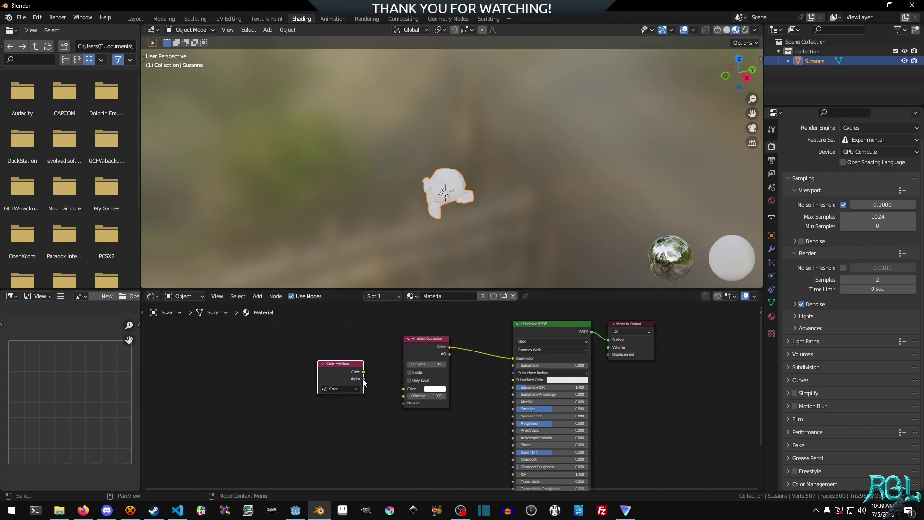
left_click_drag(364, 371, 403, 388)
scroll(524, 204, "up", 3)
middle_click_drag(456, 213, 489, 173)
scroll(497, 151, "up", 4)
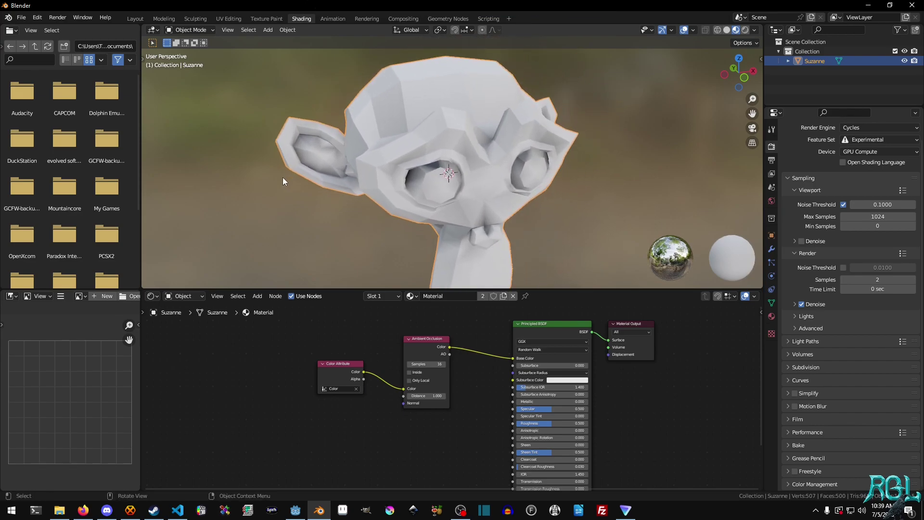
Return to the Layout workspace and set render samples to 4096
left_click(136, 18)
mouse_move(435, 228)
middle_mouse_down()
mouse_move(339, 209)
mouse_move(489, 217)
middle_mouse_up()
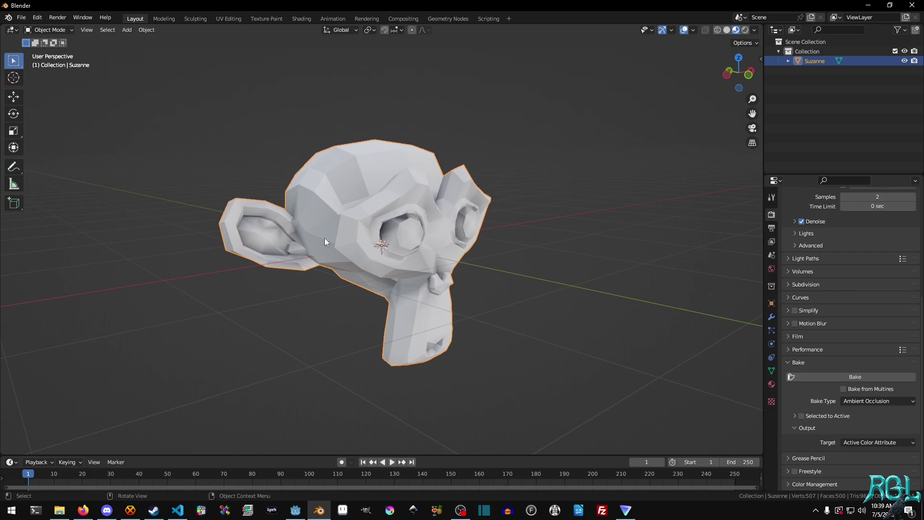
middle_click_drag(410, 235, 295, 215)
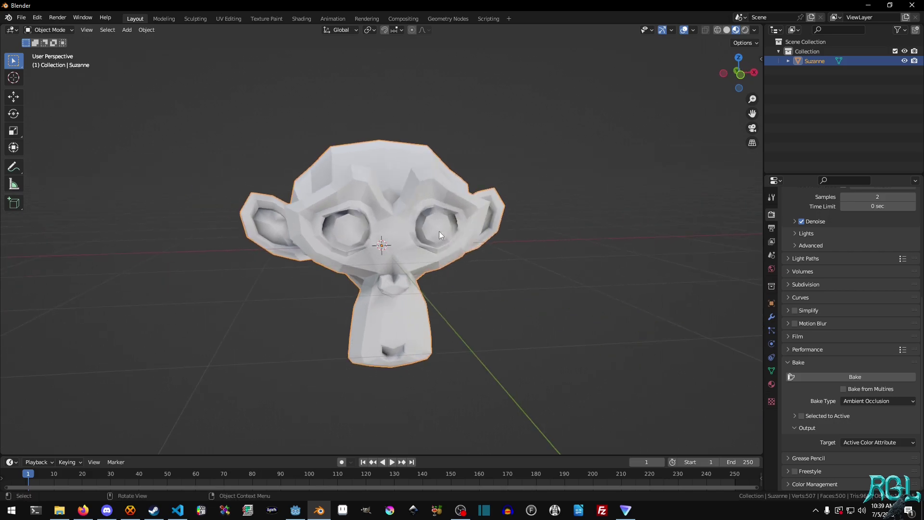
middle_click_drag(445, 258, 509, 280)
scroll(856, 313, "up", 3)
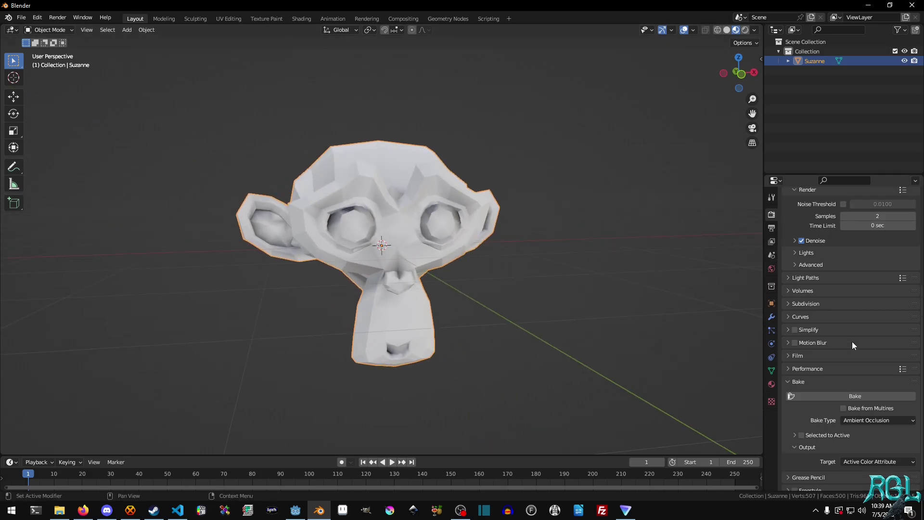
left_click(874, 255)
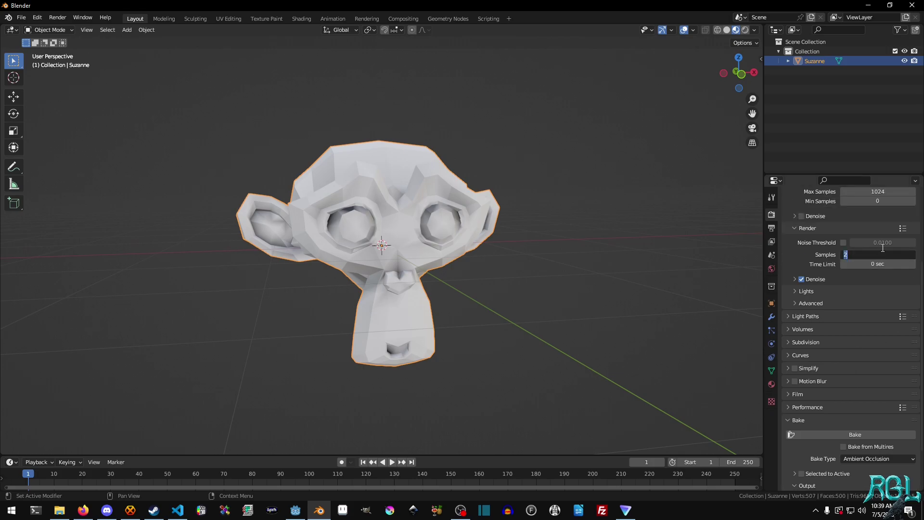
type("4096")
key("Return")
Bake ambient occlusion into Suzanne's vertex colors and inspect the shaded result
left_click(854, 437)
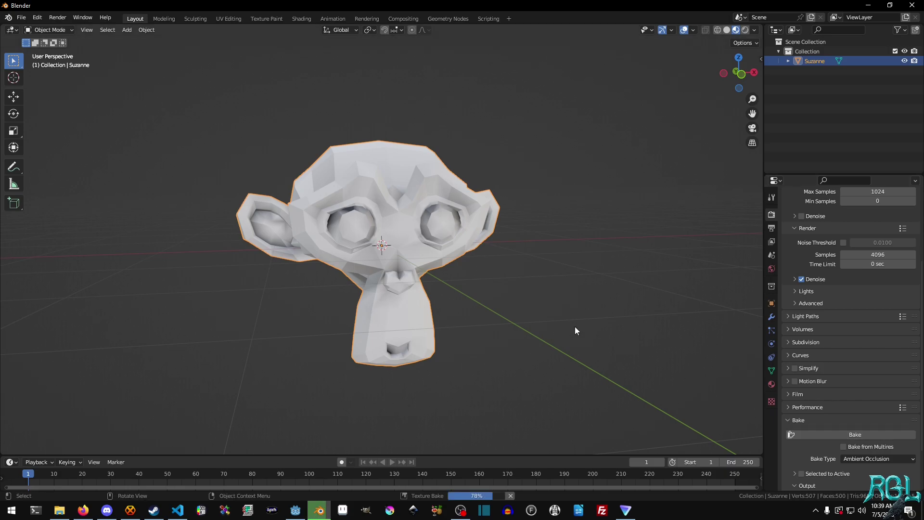
middle_click_drag(572, 327, 293, 219)
middle_click_drag(401, 230, 335, 213)
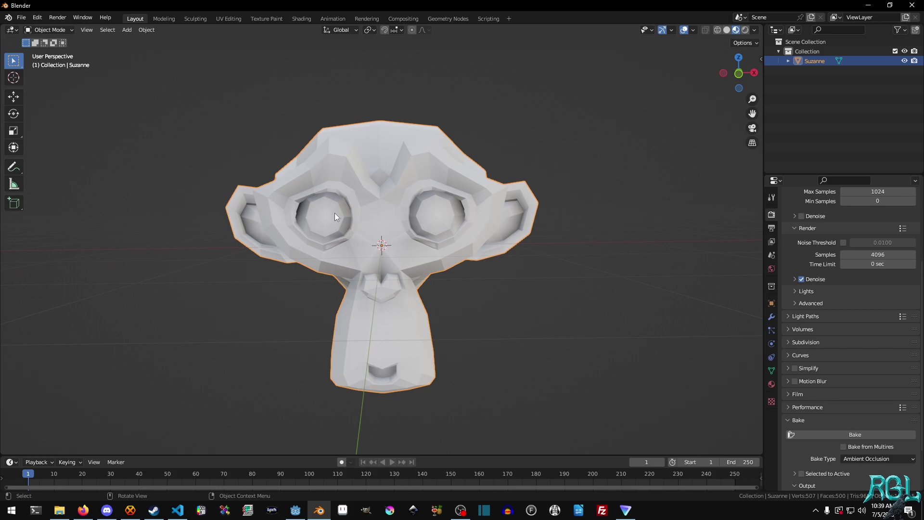
middle_click_drag(336, 213, 343, 202)
Export Suzanne as Monkey.obj on the Desktop with vertex colors and a triangulated mesh
left_click(27, 20)
mouse_move(51, 158)
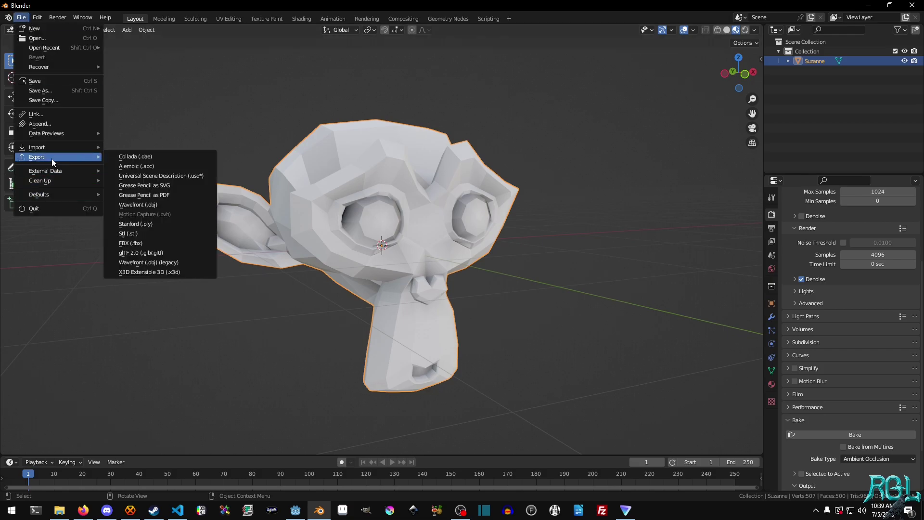
left_click(178, 206)
left_click(239, 204)
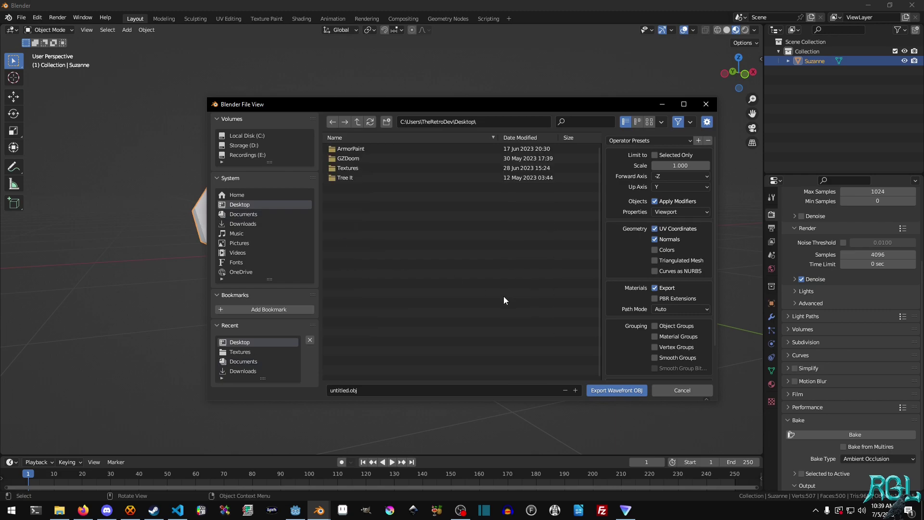
left_click(660, 250)
left_click(367, 393)
type("Monkey")
left_click(667, 258)
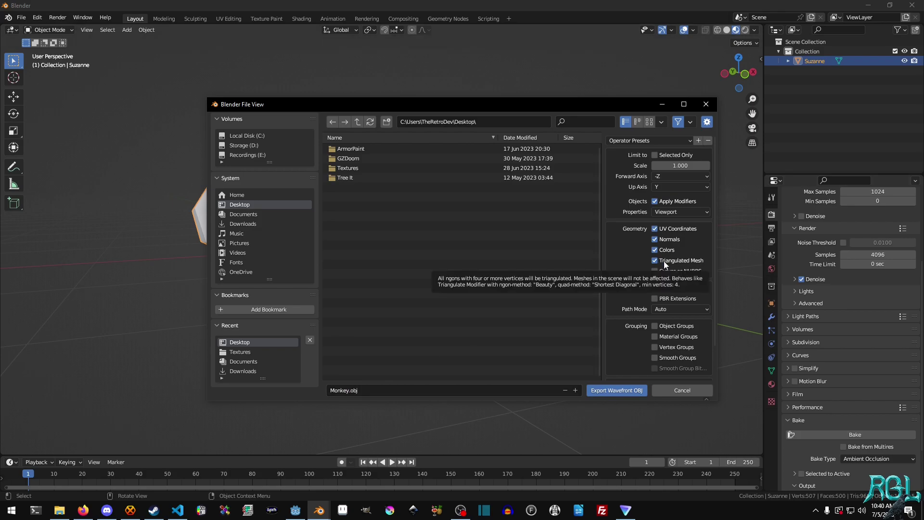
left_click(608, 391)
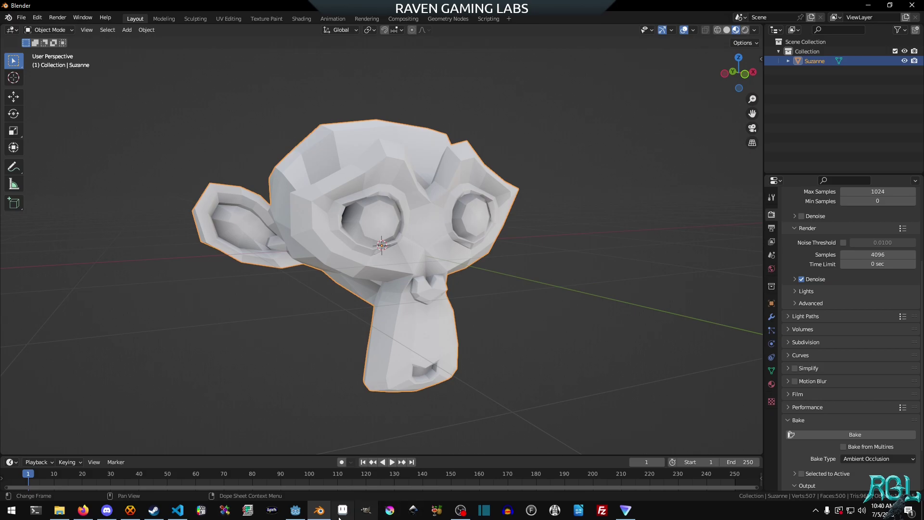
Import Monkey.obj into the res://data/meshes folder of the Godot project
left_click(302, 513)
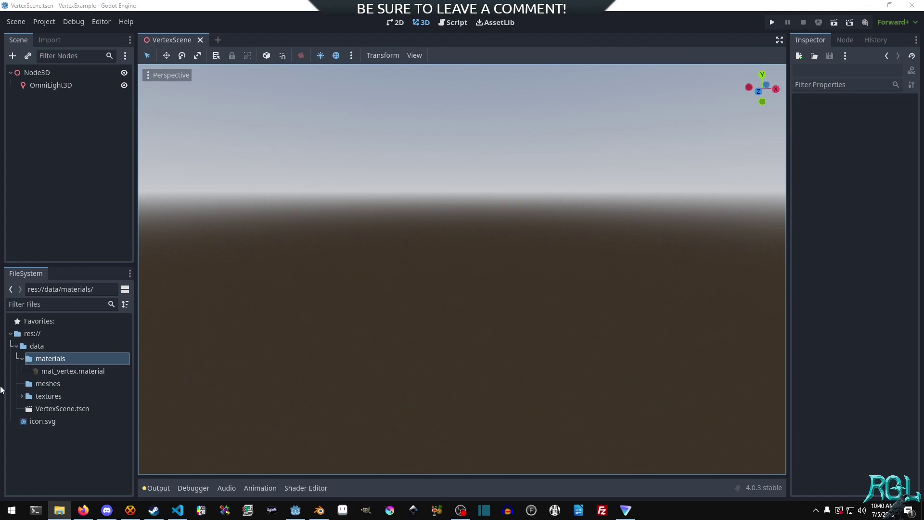
left_click(48, 384)
left_click_drag(0, 380, 215, 376)
left_click_drag(67, 382, 47, 71)
left_click(22, 383)
Place Monkey.obj in the scene at the origin and apply mat_vertex.material to it
left_click_drag(87, 402, 501, 249)
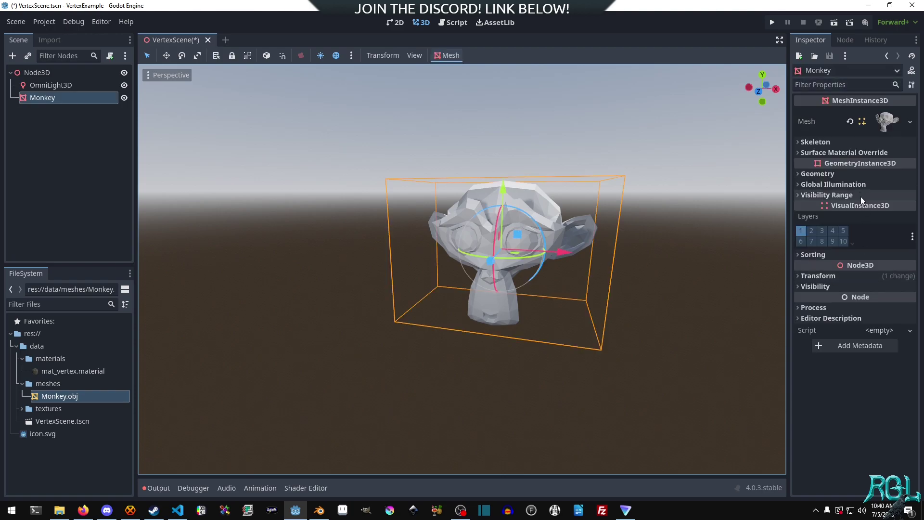
left_click(850, 277)
left_click(915, 291)
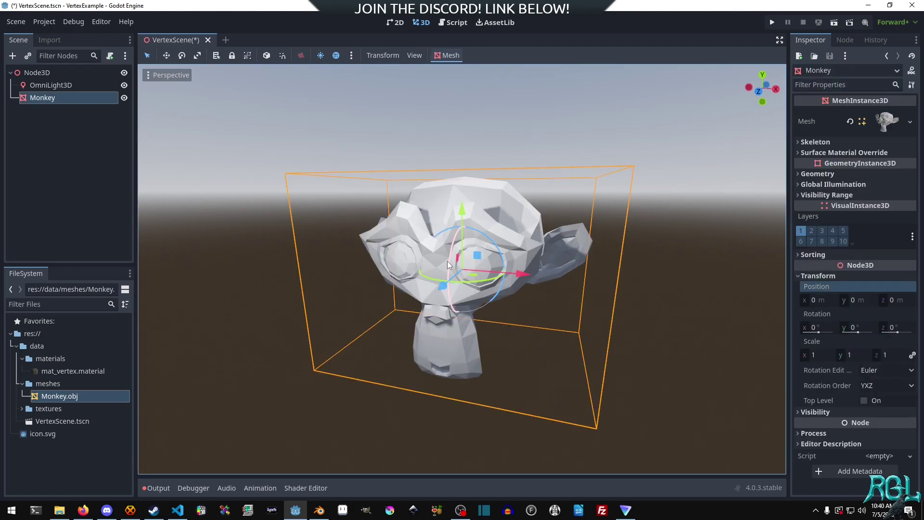
middle_click_drag(447, 261, 439, 258)
scroll(440, 257, "down", 2)
scroll(542, 243, "up", 8)
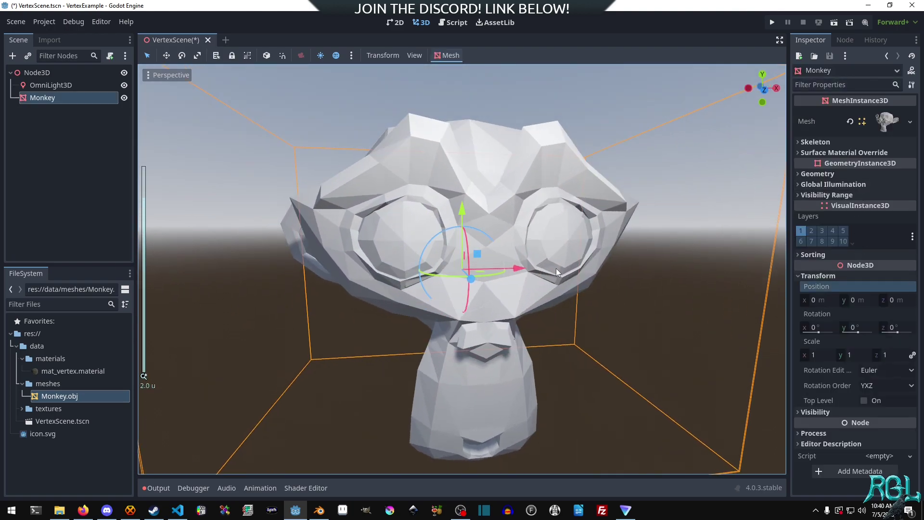
left_click(818, 275)
middle_click_drag(602, 240, 556, 197)
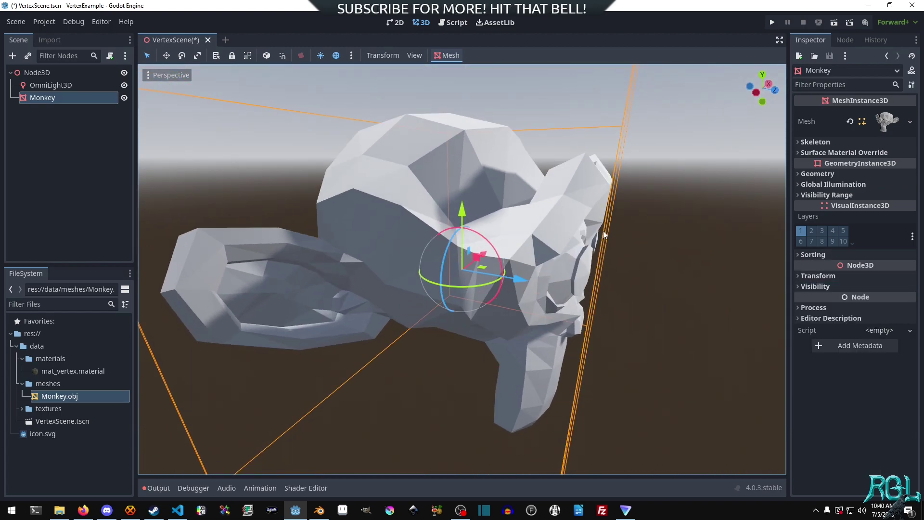
scroll(603, 227, "down", 5)
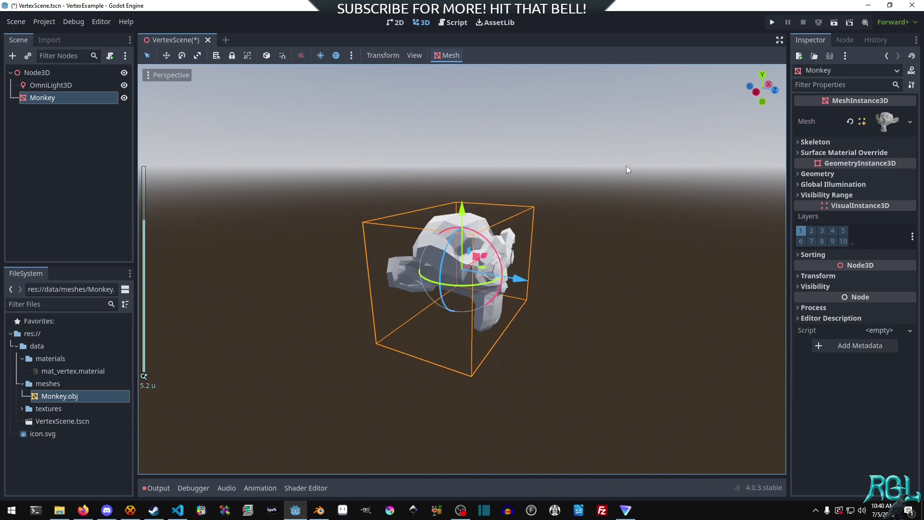
left_click_drag(76, 370, 447, 269)
Inspect the stone-textured monkey face-on and open mat_vertex.material in the Inspector
left_click(686, 253)
scroll(685, 253, "up", 3)
scroll(685, 255, "up", 2)
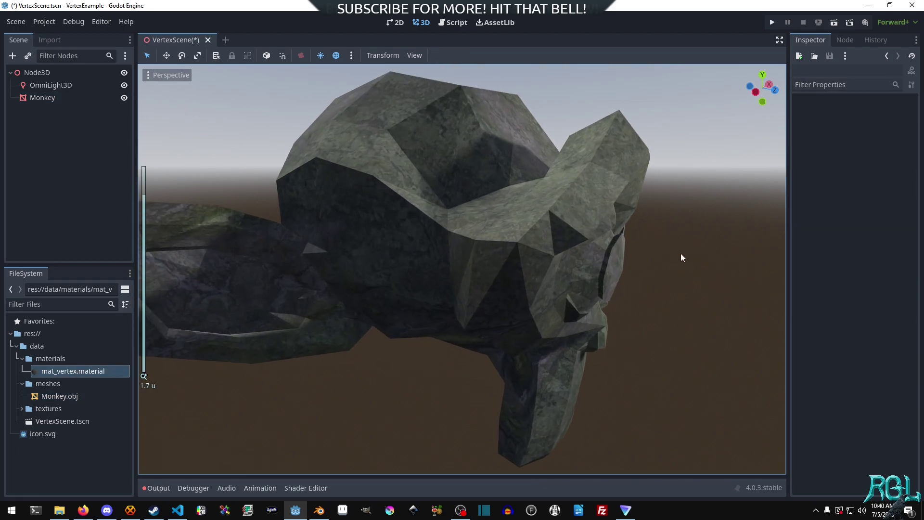
middle_click_drag(676, 255, 474, 228)
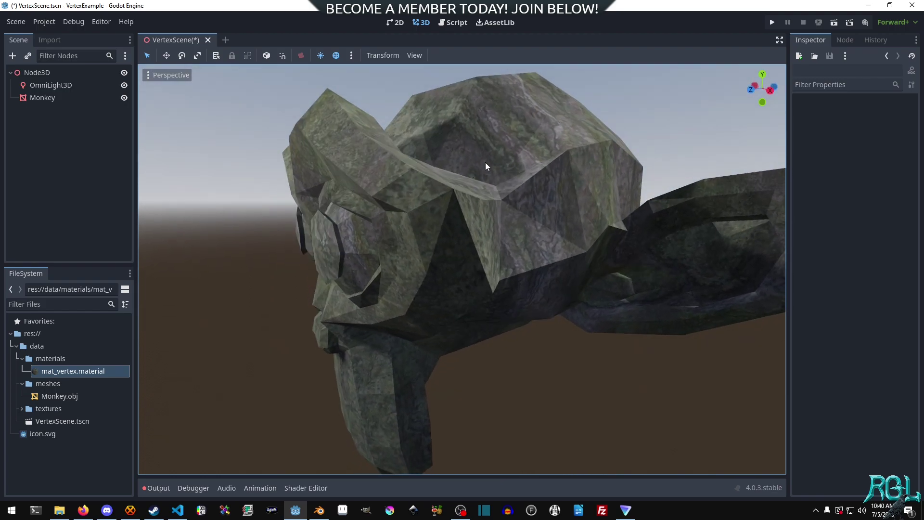
middle_click_drag(485, 166, 527, 230)
double_click(100, 370)
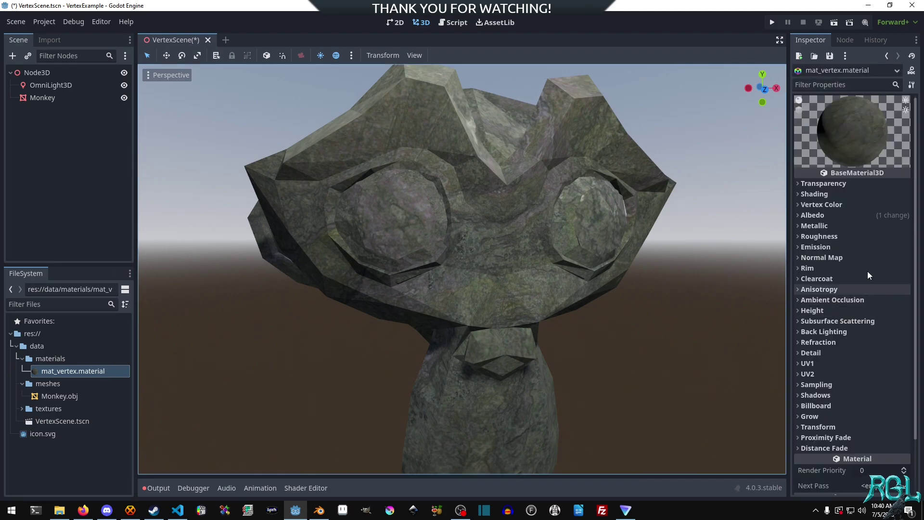
Turn on vertex colour as albedo, inspect the monkey, and switch the omni light off and on
left_click(818, 204)
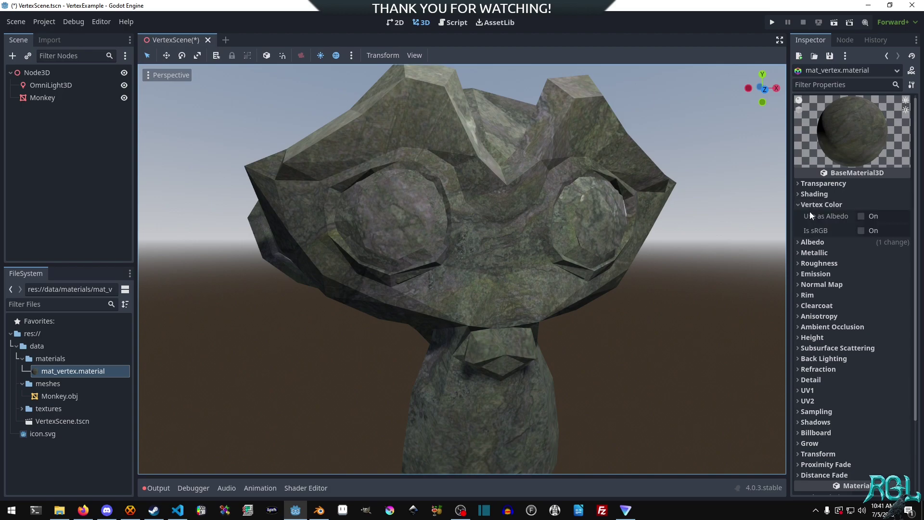
left_click(864, 217)
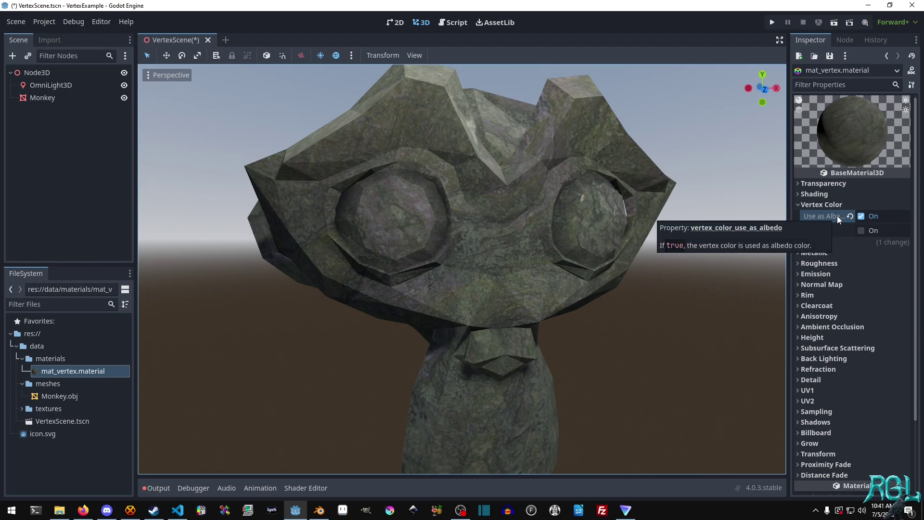
middle_click_drag(675, 261, 585, 260)
middle_click_drag(513, 252, 634, 255)
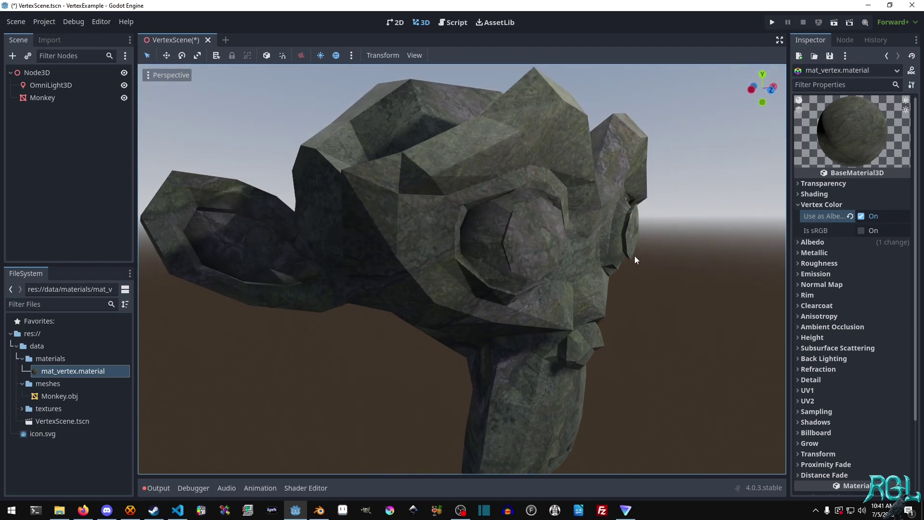
left_click(124, 85)
left_click(124, 86)
scroll(577, 152, "down", 3)
middle_click_drag(577, 152, 428, 170)
Select the Monkey node, orbit until it faces front, then clear the selection
left_click(71, 98)
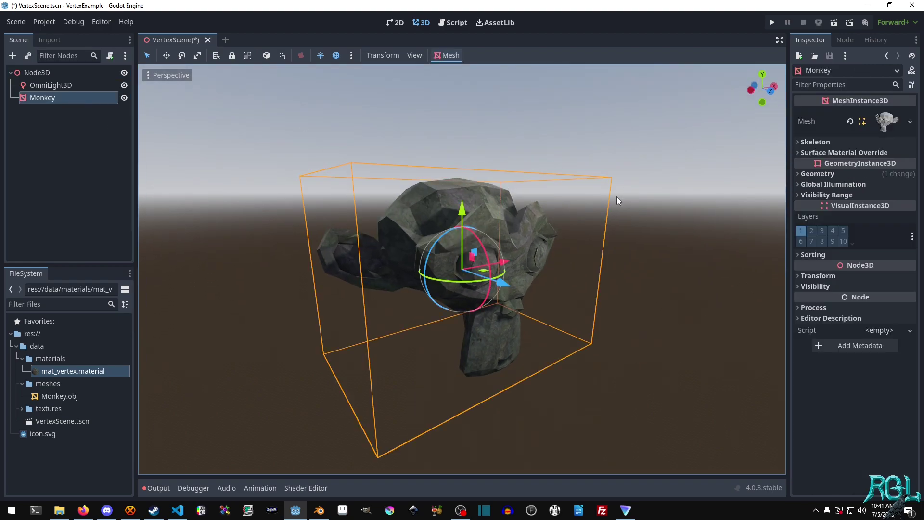
middle_click_drag(440, 315, 517, 279)
scroll(519, 244, "up", 2)
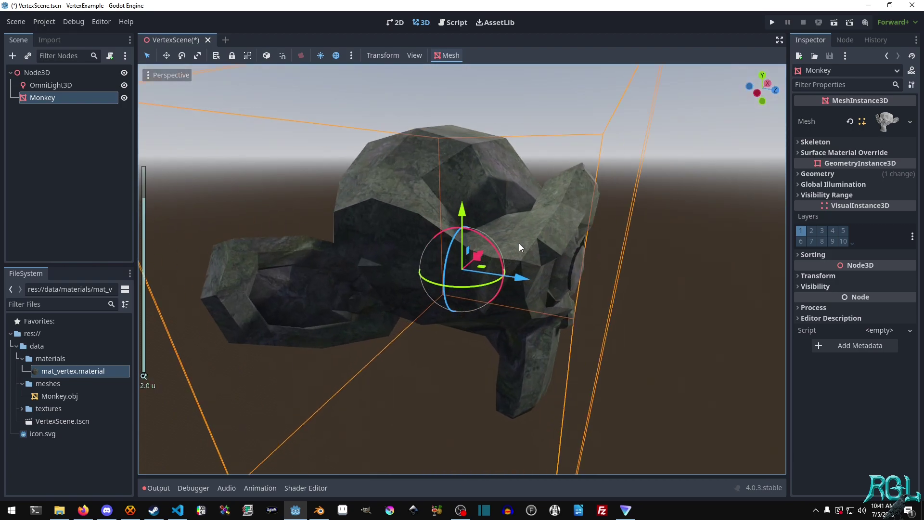
middle_click_drag(519, 243, 543, 229)
scroll(614, 227, "up", 1)
middle_click_drag(613, 227, 587, 235)
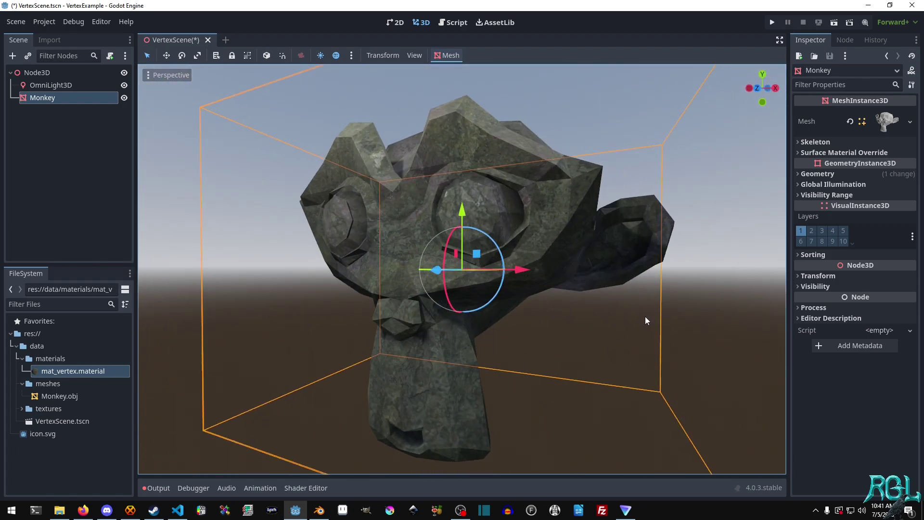
mouse_move(645, 320)
middle_mouse_down()
mouse_move(622, 310)
mouse_move(568, 323)
mouse_move(648, 338)
middle_mouse_up()
left_click(568, 324)
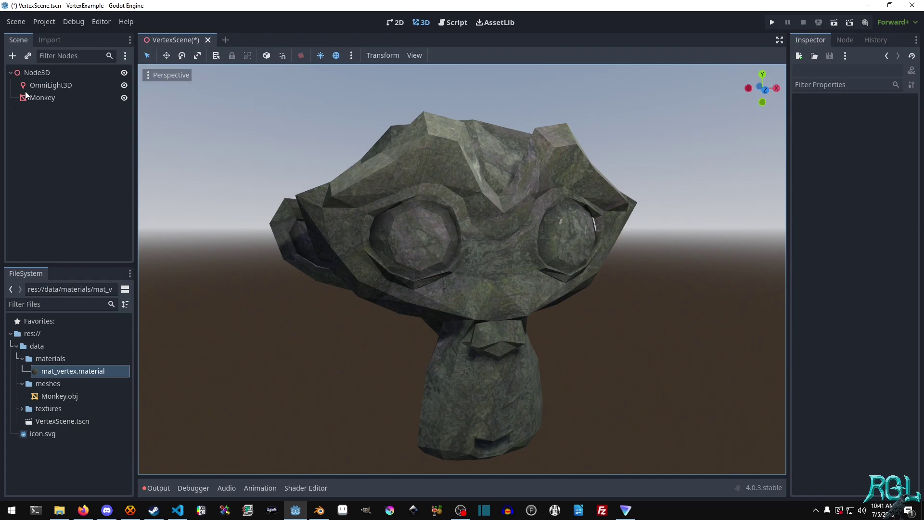
In mat_vertex.material, toggle Use as Albedo off and on repeatedly, leaving it on
left_click(74, 371)
middle_click_drag(585, 293, 556, 277)
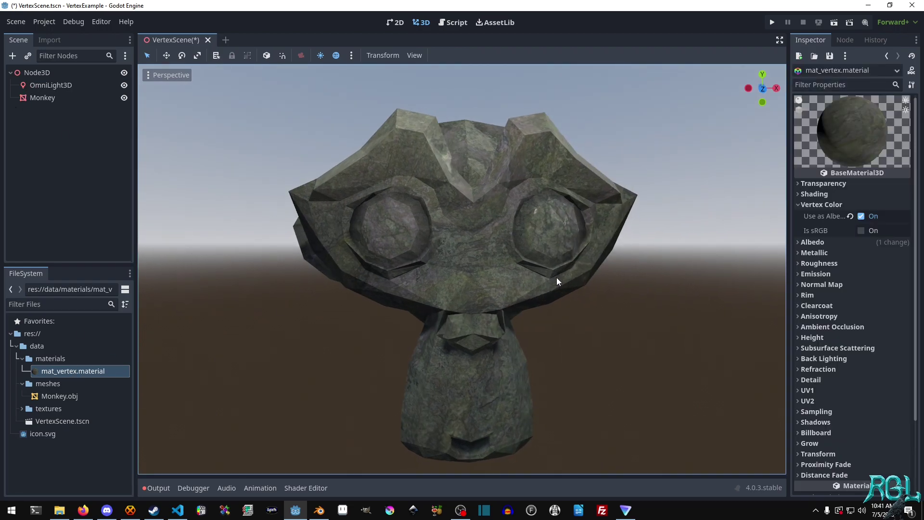
left_click(862, 215)
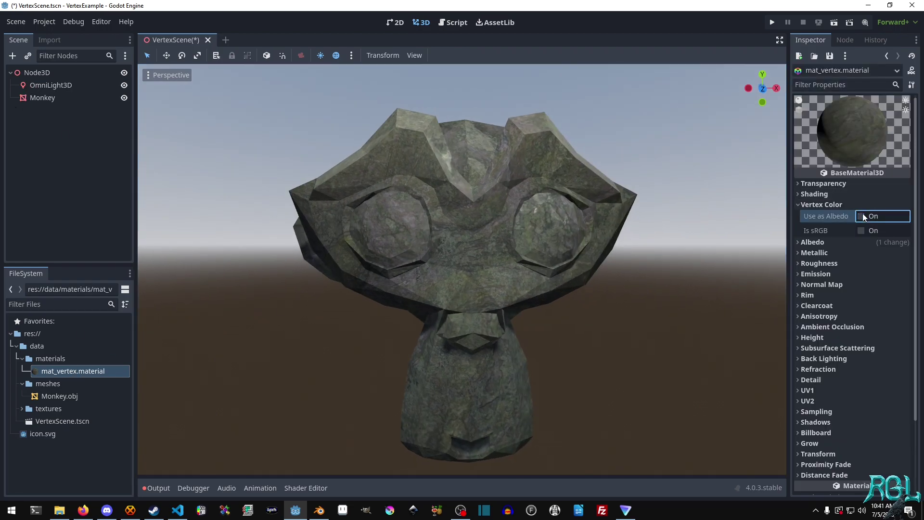
left_click(862, 215)
left_click(862, 214)
left_click(862, 216)
left_click(862, 215)
left_click(862, 215)
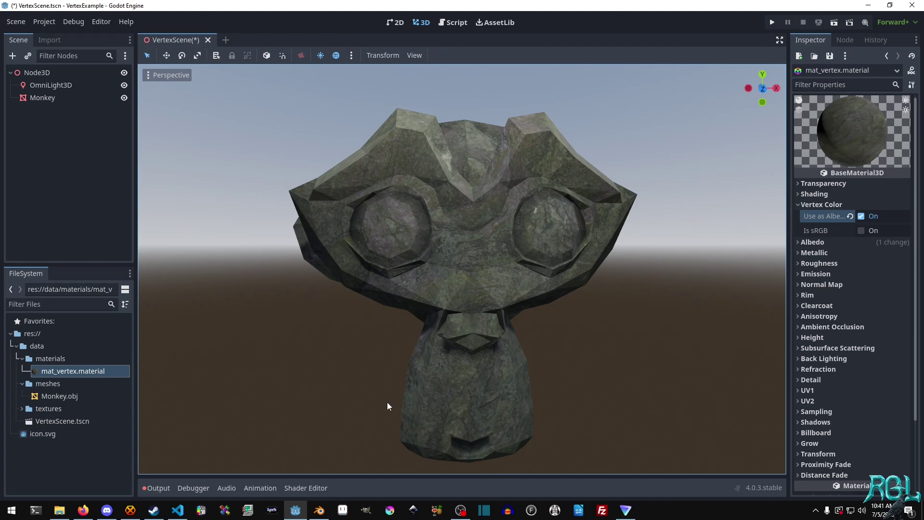
middle_click_drag(512, 325, 532, 327)
Back in Blender, put Suzanne into Vertex Paint mode in the Sculpting workspace, framed close-up
left_click(319, 510)
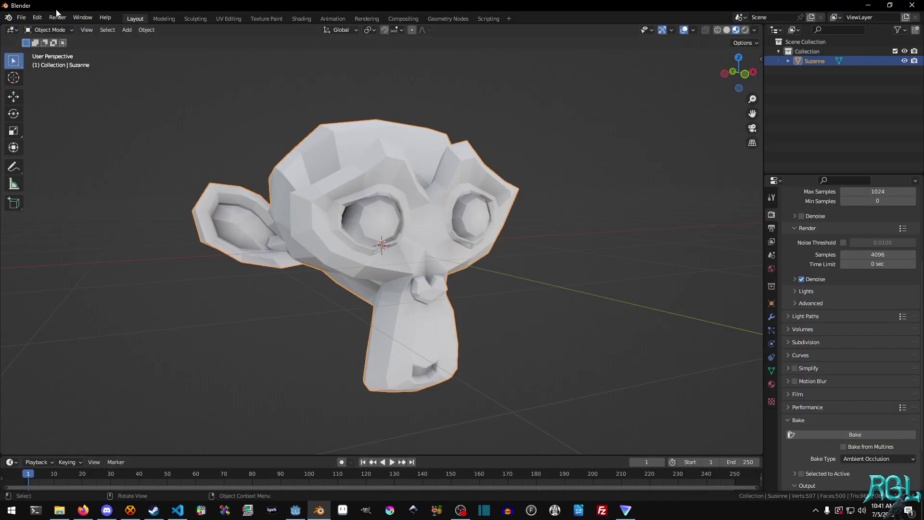
middle_click_drag(443, 155, 417, 152)
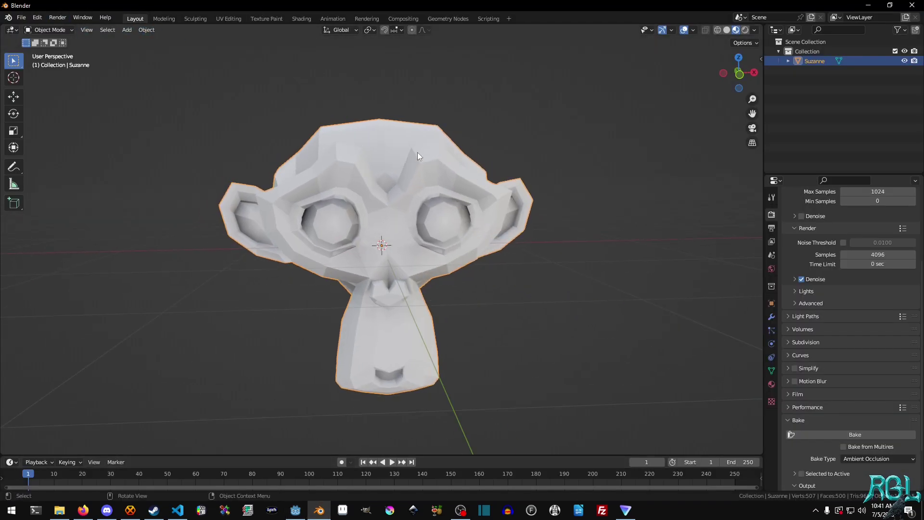
left_click(199, 18)
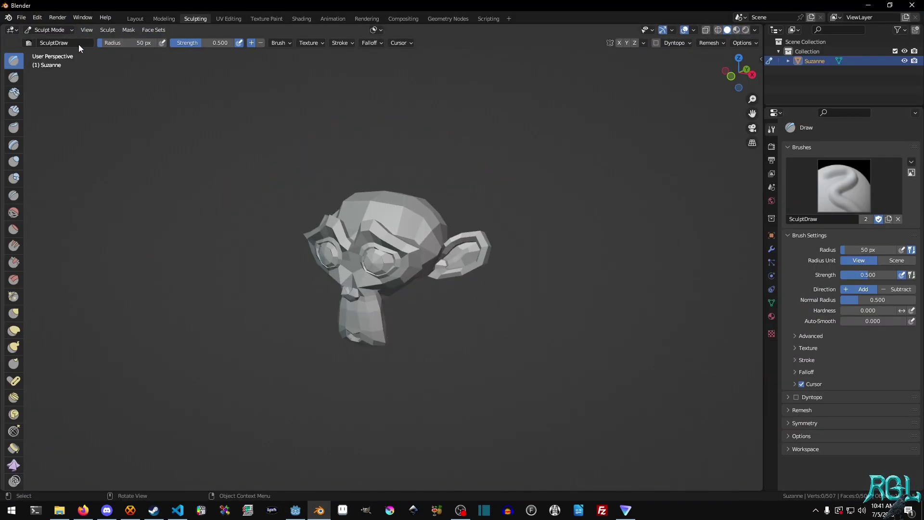
left_click(71, 30)
left_click(47, 75)
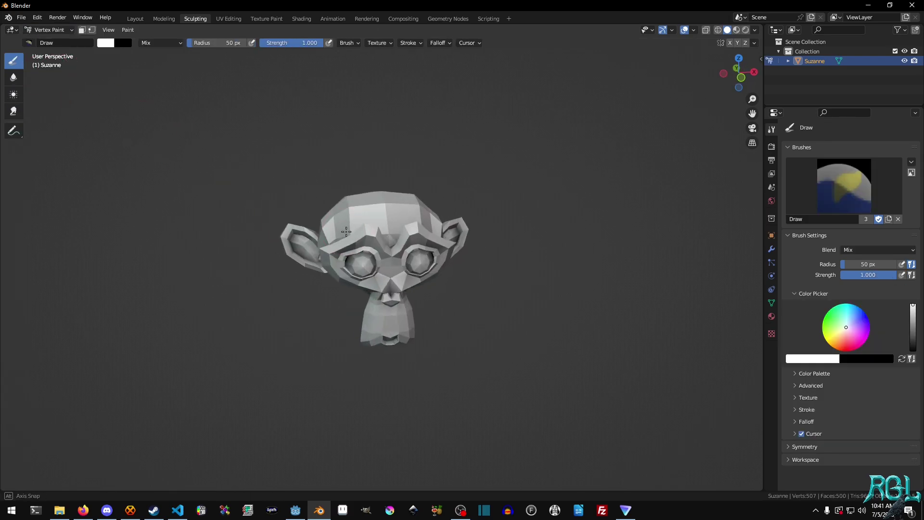
scroll(381, 240, "up", 4)
mouse_move(347, 232)
middle_mouse_down()
mouse_move(381, 239)
mouse_move(376, 213)
mouse_move(353, 220)
middle_mouse_up()
middle_click_drag(422, 324, 562, 313)
middle_click_drag(442, 270, 423, 260)
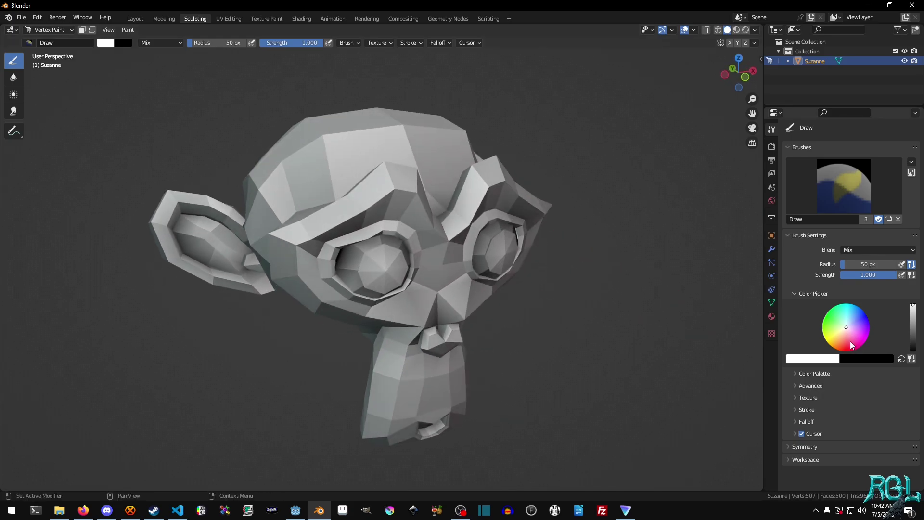
Pick green and paint the left, upper and right parts of Suzanne's head
left_click_drag(852, 345, 827, 318)
middle_click_drag(698, 284, 478, 258)
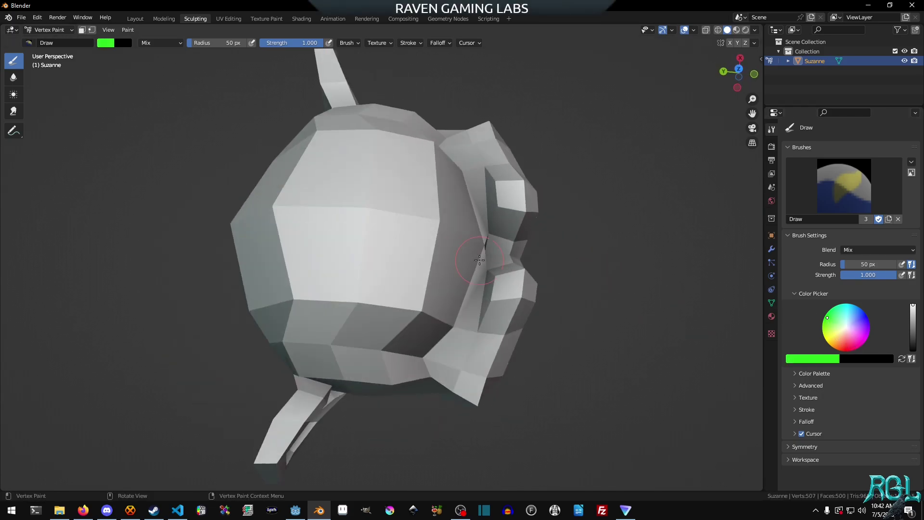
scroll(349, 246, "down", 3)
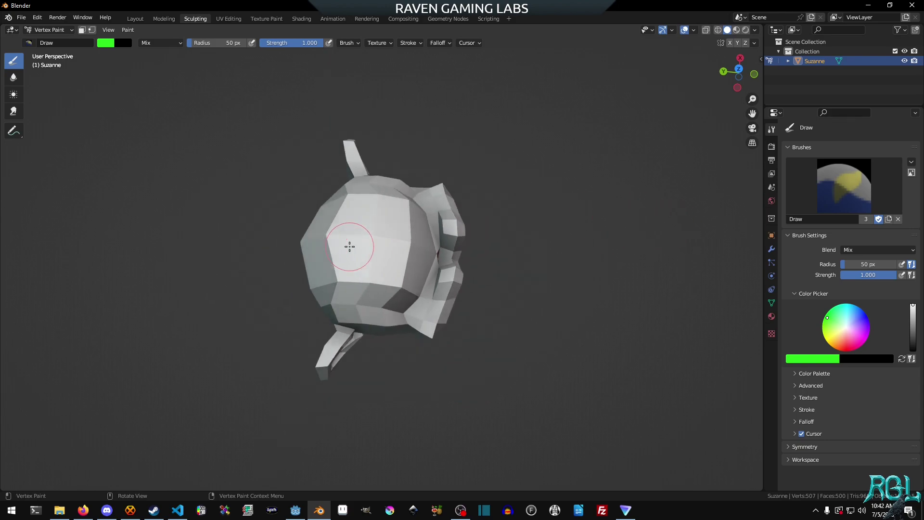
scroll(350, 247, "down", 1)
mouse_move(350, 247)
left_mouse_down()
mouse_move(365, 259)
mouse_move(364, 229)
mouse_move(347, 223)
mouse_move(336, 256)
mouse_move(328, 238)
mouse_move(345, 226)
left_mouse_up()
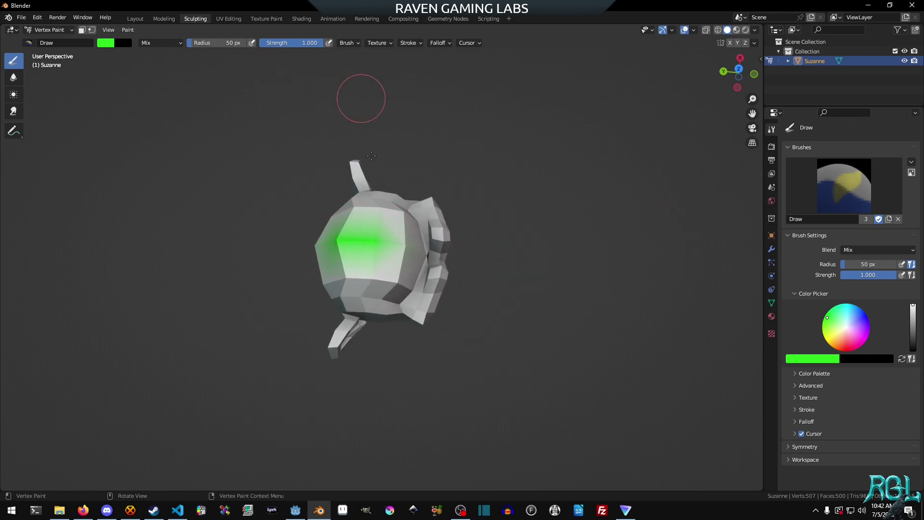
left_click_drag(385, 270, 351, 264)
mouse_move(348, 213)
left_mouse_down()
mouse_move(394, 215)
mouse_move(385, 282)
mouse_move(335, 277)
mouse_move(323, 248)
mouse_move(337, 209)
left_mouse_up()
From front and angled views, paint green over the lower-right and remaining grey head faces
middle_click_drag(367, 275, 481, 250)
middle_click_drag(374, 221, 387, 223)
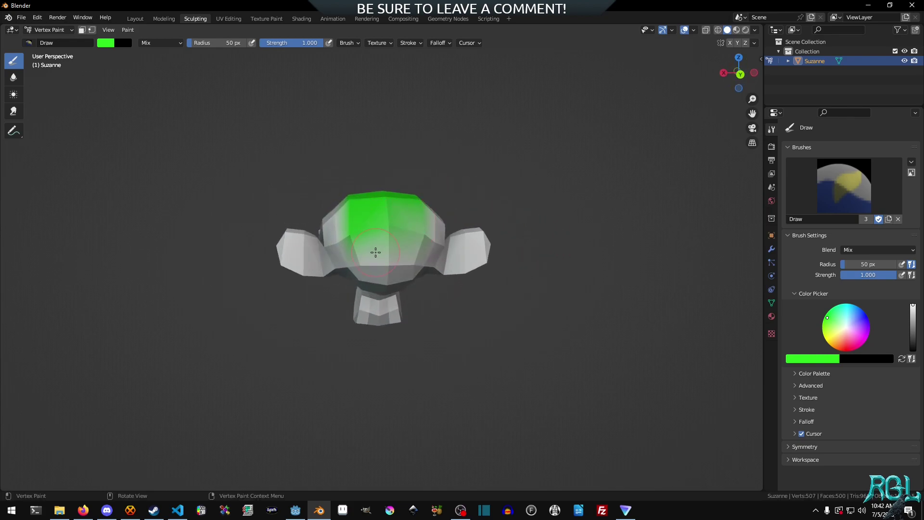
left_click_drag(376, 252, 411, 254)
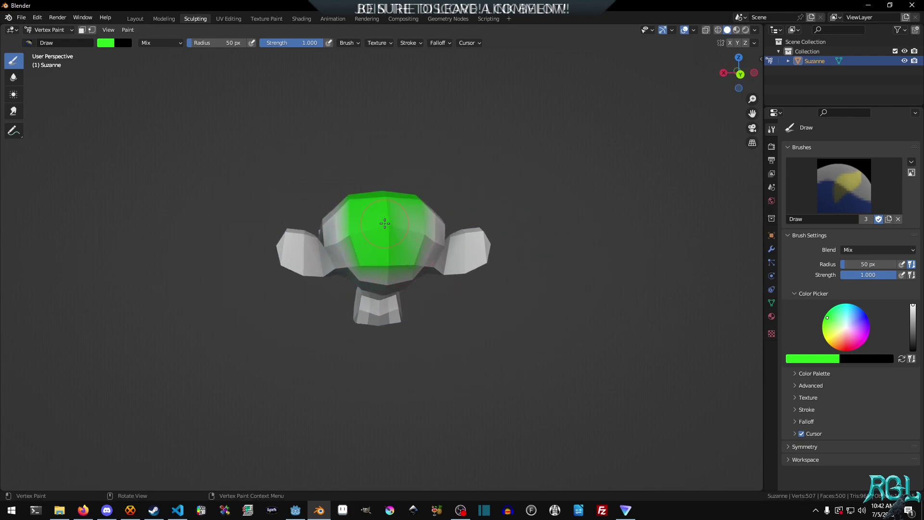
mouse_move(365, 259)
middle_mouse_down()
mouse_move(363, 224)
mouse_move(391, 233)
mouse_move(380, 243)
mouse_move(433, 268)
middle_mouse_up()
left_click_drag(372, 265, 357, 235)
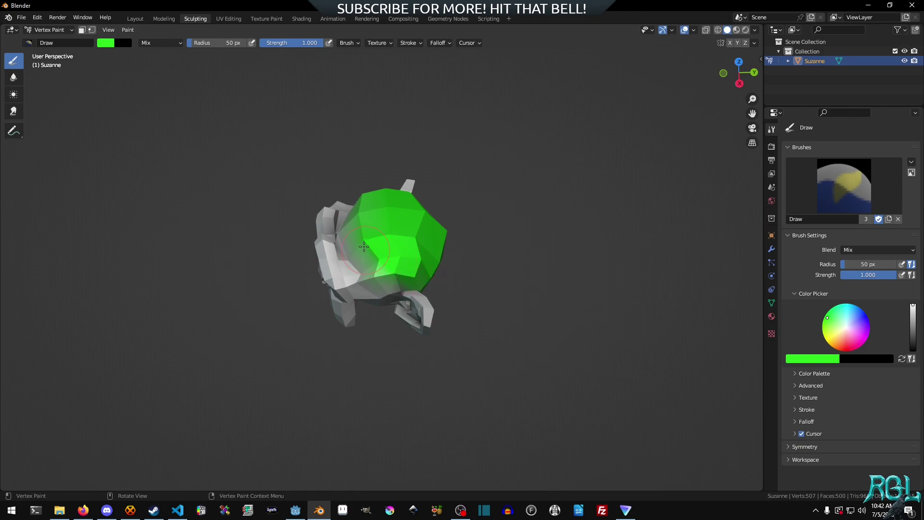
middle_click_drag(355, 212, 457, 212)
Pick pure red and paint it across and down Suzanne's lower snout
mouse_move(839, 336)
left_mouse_down()
mouse_move(851, 347)
mouse_move(843, 350)
left_mouse_up()
middle_click_drag(394, 337, 369, 303)
scroll(370, 303, "up", 4)
mouse_move(370, 303)
left_mouse_down()
mouse_move(382, 285)
mouse_move(379, 305)
mouse_move(443, 303)
left_mouse_up()
middle_click_drag(444, 303, 405, 298)
mouse_move(404, 298)
left_mouse_down()
mouse_move(392, 337)
mouse_move(400, 385)
left_mouse_up()
mouse_move(342, 319)
left_mouse_down()
mouse_move(358, 349)
mouse_move(325, 353)
mouse_move(308, 337)
left_mouse_up()
middle_click_drag(308, 337, 411, 296)
mouse_move(410, 296)
left_mouse_down()
mouse_move(486, 303)
mouse_move(481, 318)
left_mouse_up()
mouse_move(481, 317)
middle_mouse_down()
mouse_move(406, 328)
mouse_move(409, 293)
mouse_move(409, 308)
middle_mouse_up()
Pick blue, undo a stray face stroke, and paint around both eyes and the head top
left_click_drag(861, 328, 856, 306)
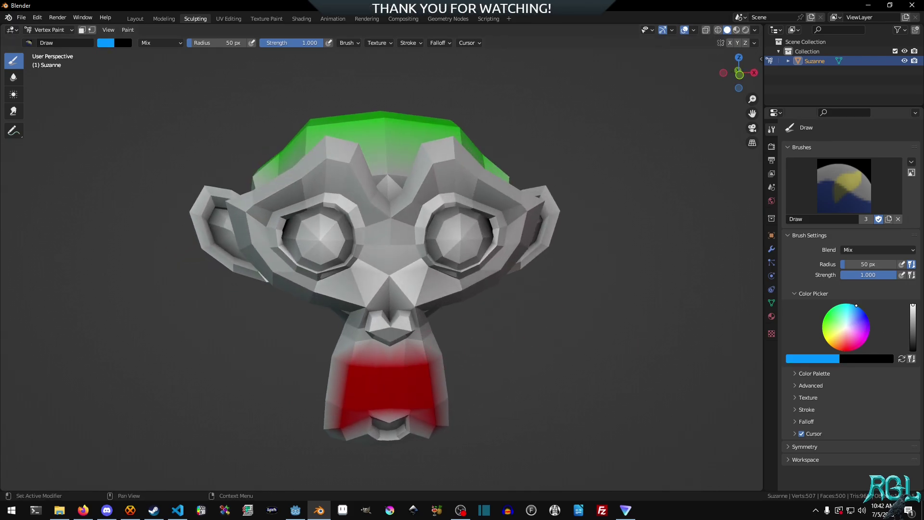
mouse_move(392, 190)
left_mouse_down()
mouse_move(386, 329)
mouse_move(402, 321)
mouse_move(380, 313)
mouse_move(401, 323)
mouse_move(377, 321)
left_mouse_up()
key("ctrl+z")
mouse_move(347, 162)
left_mouse_down()
mouse_move(288, 182)
mouse_move(247, 233)
mouse_move(267, 267)
mouse_move(315, 293)
left_mouse_up()
mouse_move(419, 203)
left_mouse_down()
mouse_move(441, 170)
mouse_move(468, 157)
mouse_move(527, 214)
mouse_move(524, 242)
mouse_move(461, 278)
left_mouse_up()
middle_click_drag(486, 188, 430, 201)
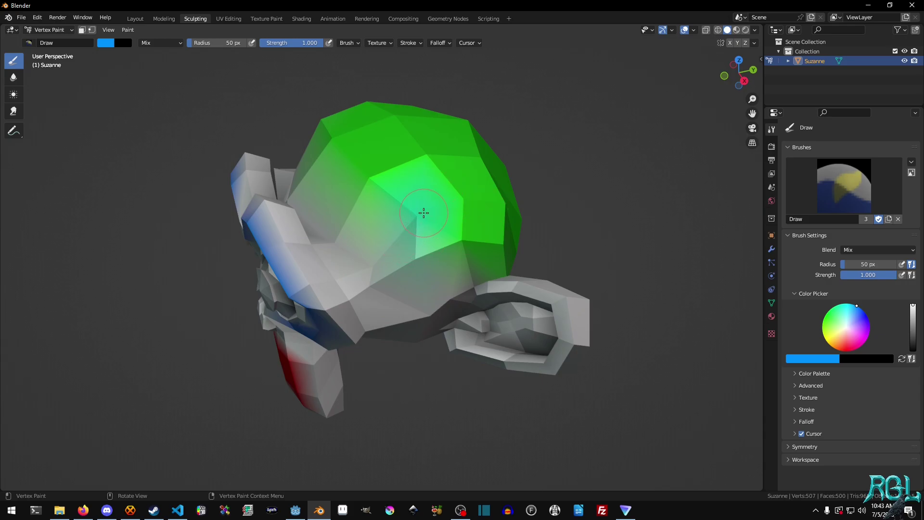
left_click_drag(424, 213, 380, 200)
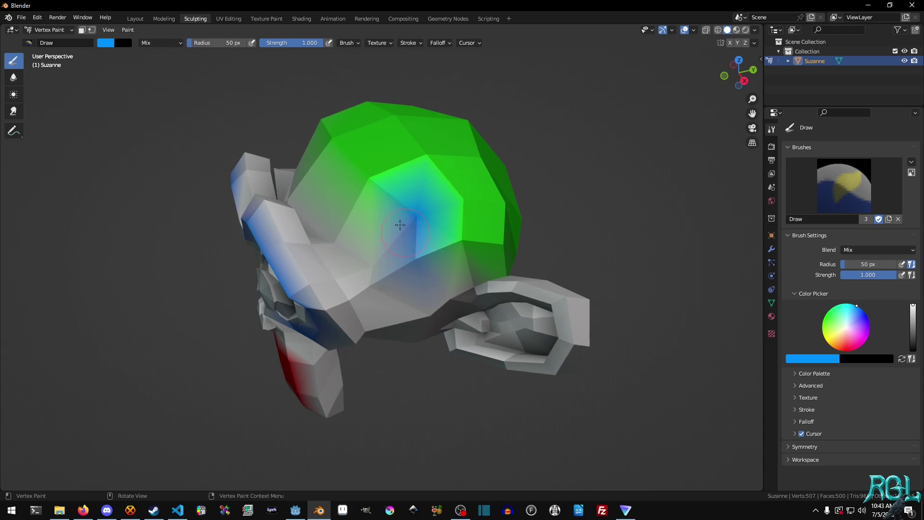
middle_click_drag(337, 145, 337, 202)
Re-export the painted Suzanne as Wavefront OBJ to Monkey.obj on the Desktop
scroll(336, 202, "down", 4)
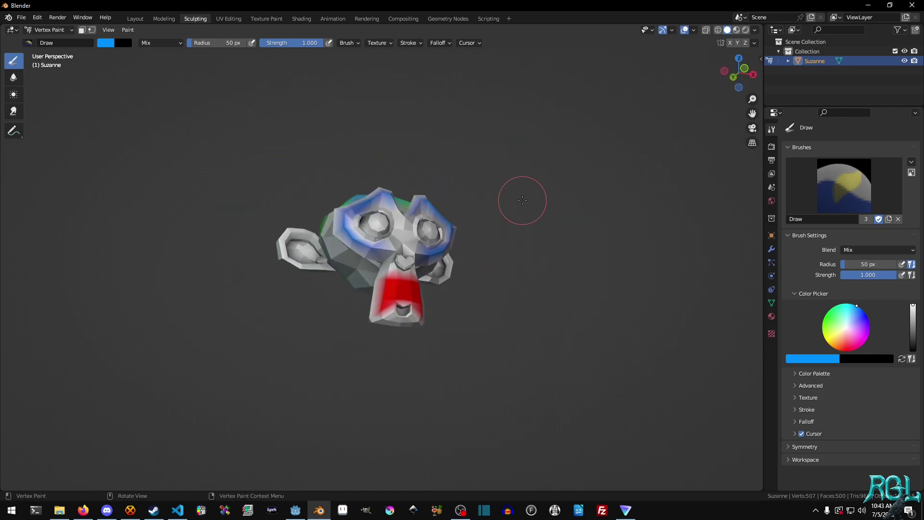
middle_click_drag(522, 200, 500, 204)
scroll(500, 205, "up", 4)
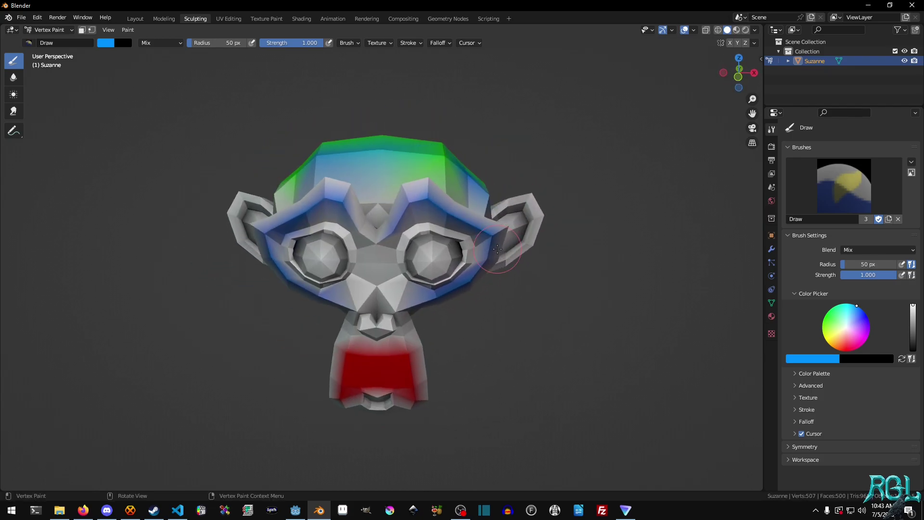
left_click(27, 20)
mouse_move(52, 157)
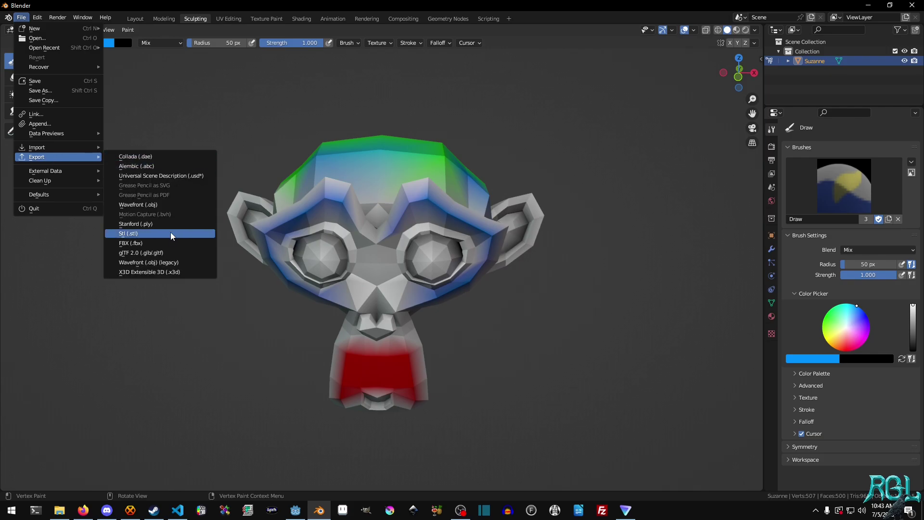
left_click(156, 205)
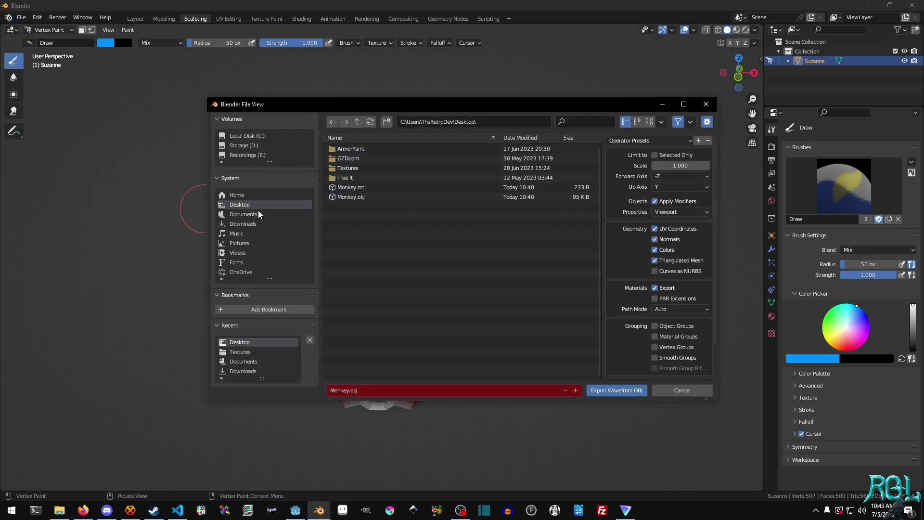
left_click(614, 390)
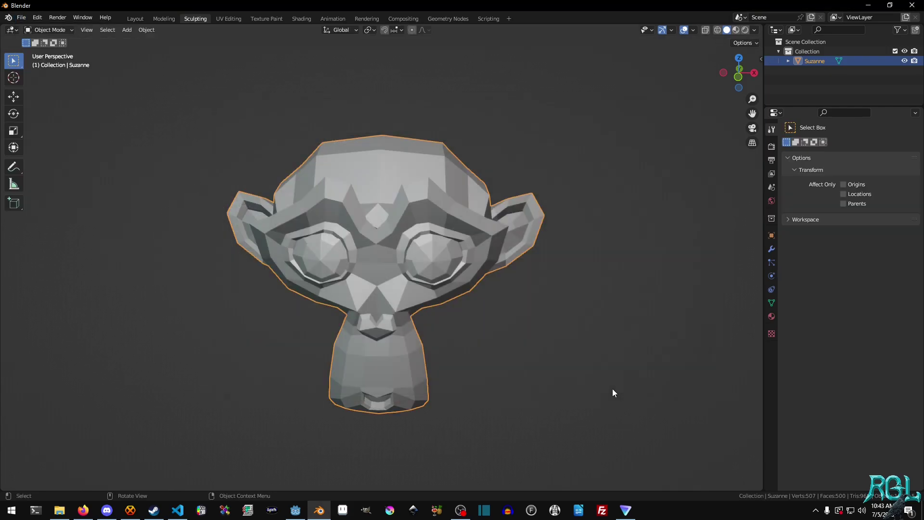
left_click(297, 506)
Open the meshes folder, inspect the reimported monkey's painted tints, and read the Is sRGB tooltip
left_click(53, 383)
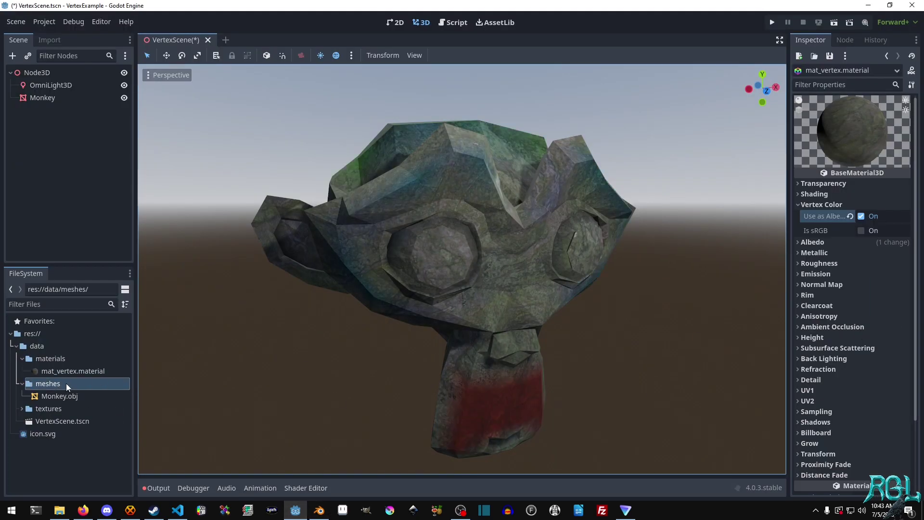
middle_click_drag(562, 309, 498, 195)
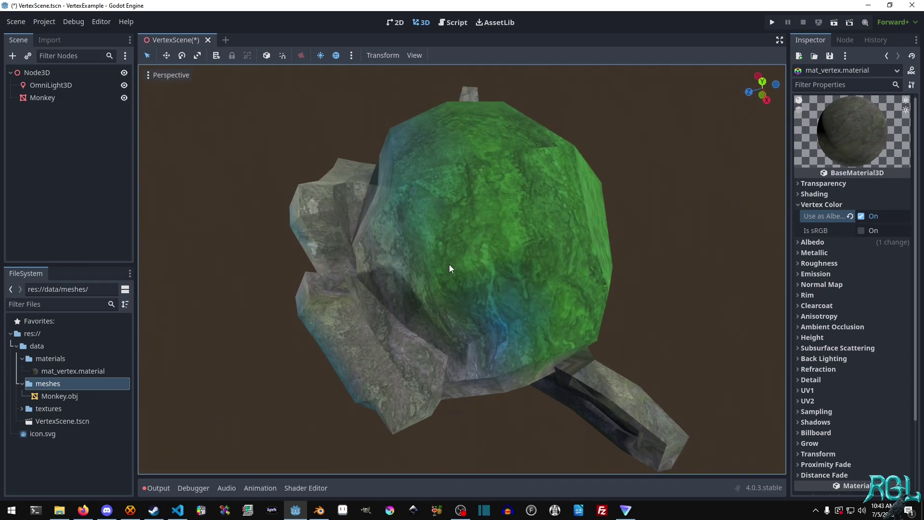
middle_click_drag(449, 268, 494, 163)
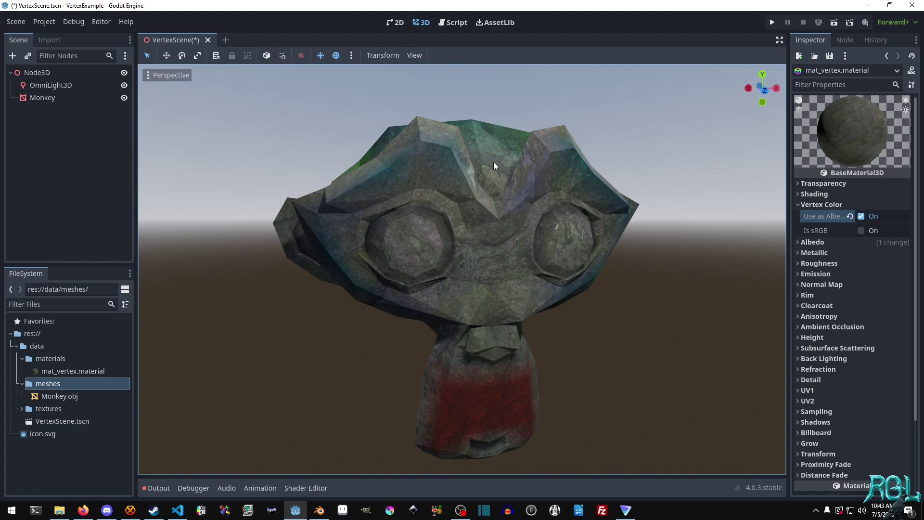
scroll(493, 163, "up", 3)
middle_click_drag(547, 223, 561, 242)
scroll(489, 229, "down", 2)
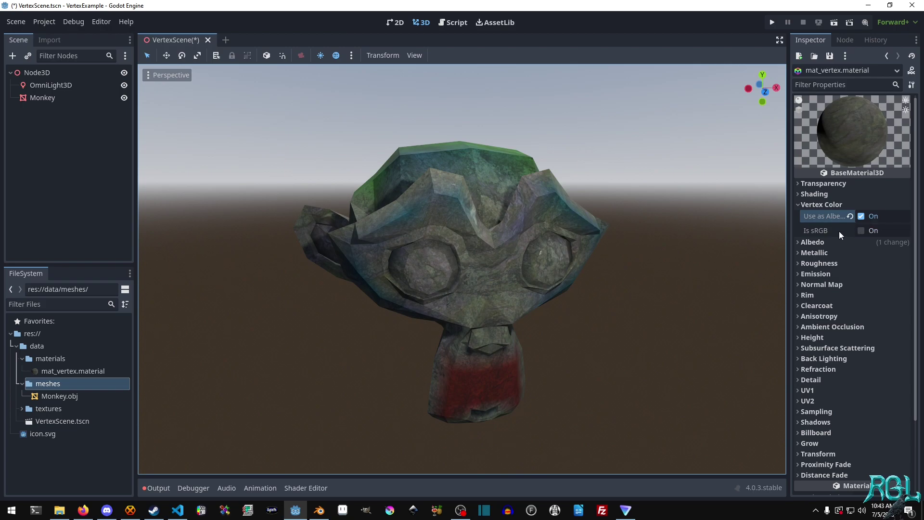
mouse_move(838, 230)
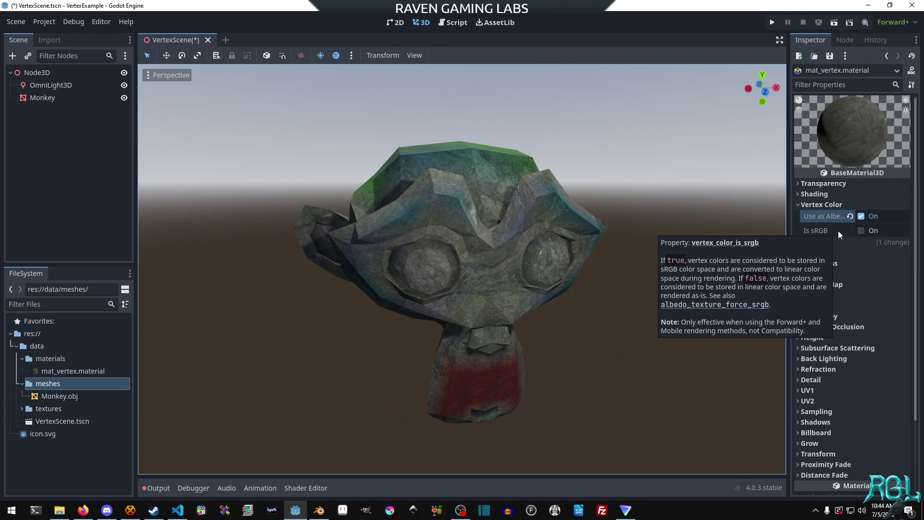
Turn on Is sRGB in the material's Vertex Color section
scroll(449, 311, "up", 2)
middle_click_drag(450, 310, 511, 290)
left_click(861, 230)
left_click(862, 230)
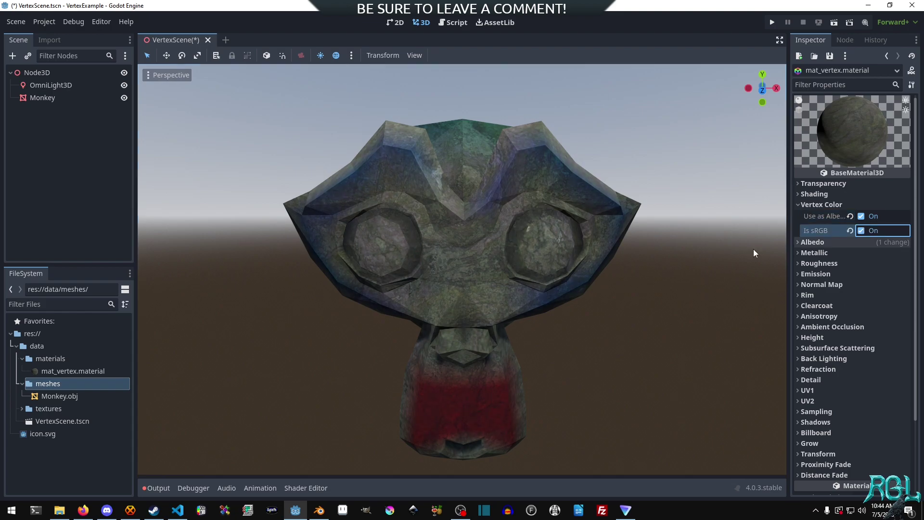
middle_click_drag(703, 252, 673, 287)
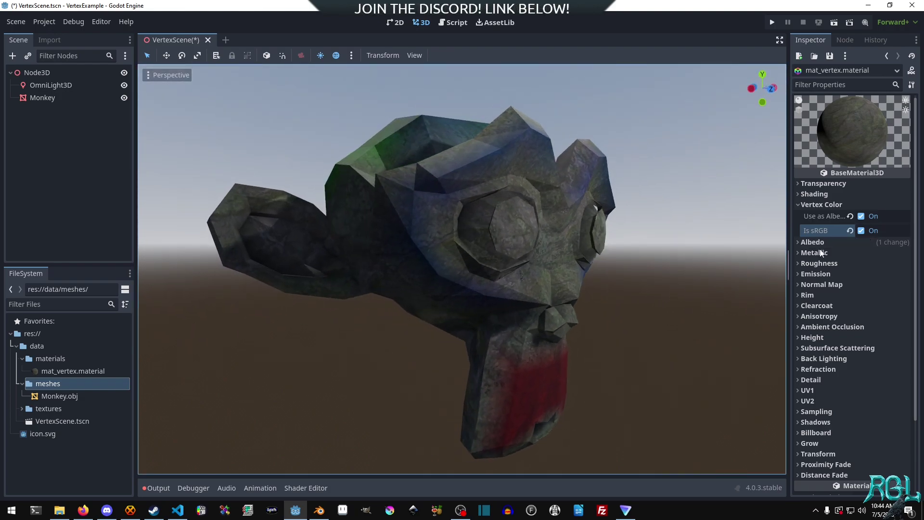
left_click(862, 232)
Orbit and zoom around the monkey to compare its sides, front and top
middle_click_drag(722, 258, 572, 314)
scroll(572, 314, "down", 2)
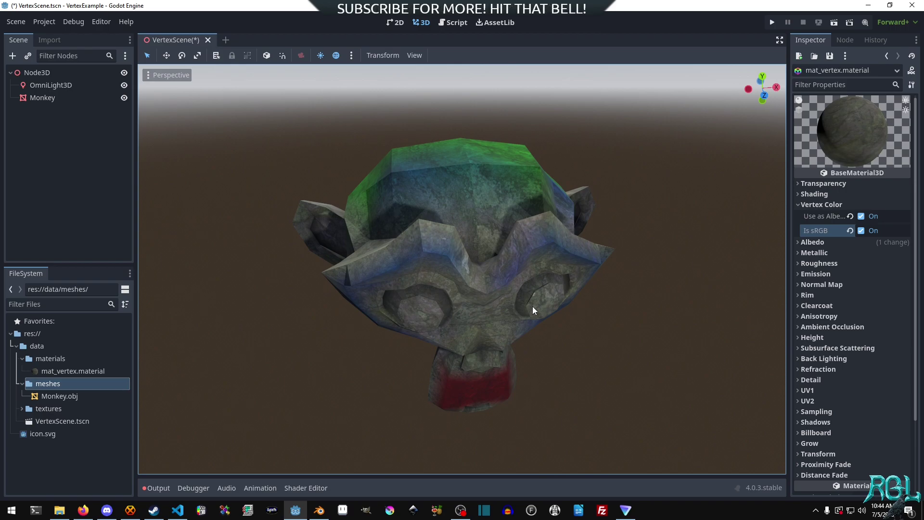
middle_click_drag(486, 300, 463, 227)
scroll(532, 230, "up", 3)
middle_click_drag(532, 228, 431, 255)
scroll(431, 255, "down", 5)
middle_click_drag(481, 234, 573, 228)
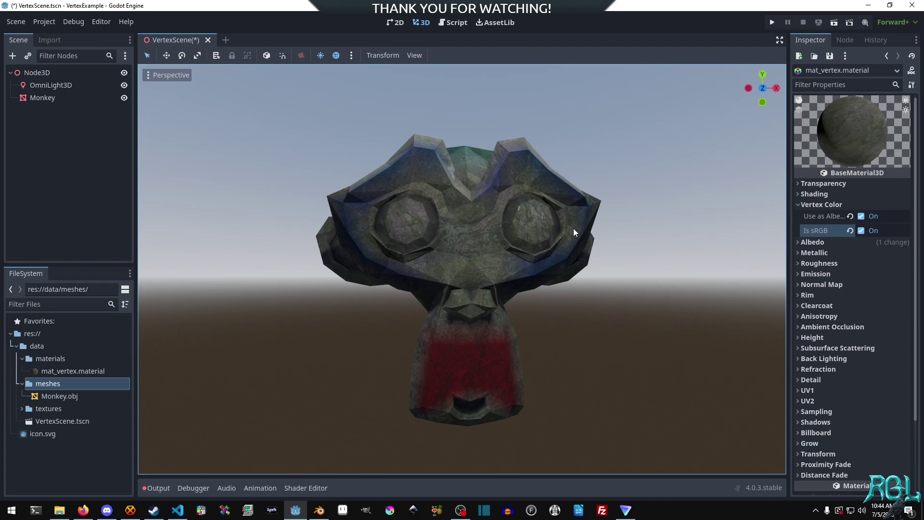
middle_click_drag(575, 228, 515, 225)
left_click(319, 510)
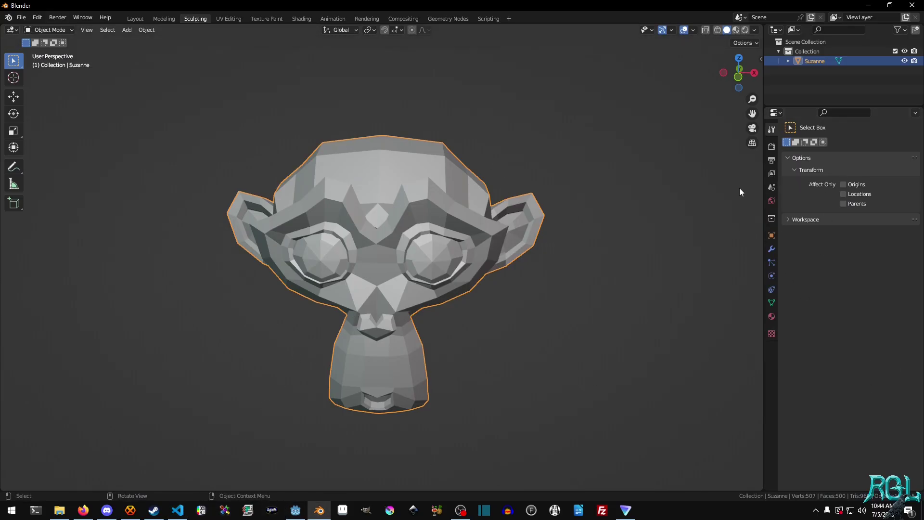
left_click(771, 146)
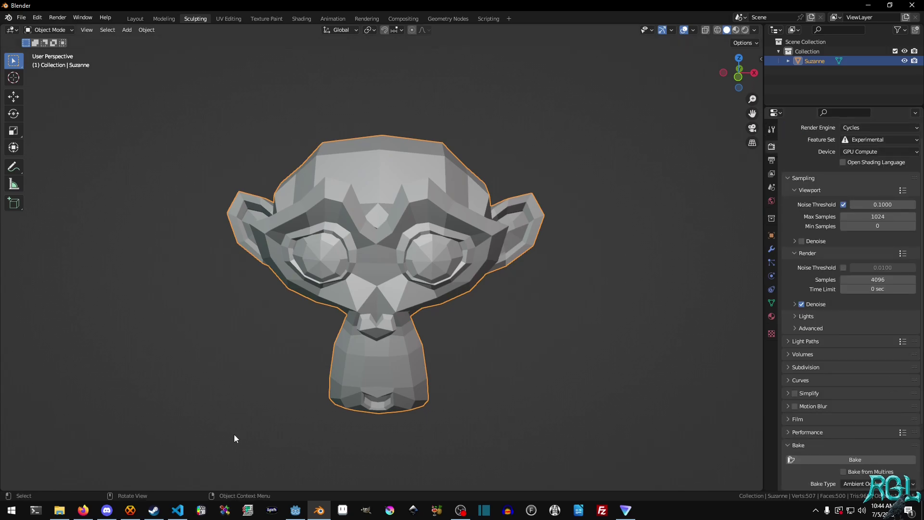
left_click(295, 510)
middle_click_drag(458, 291, 790, 235)
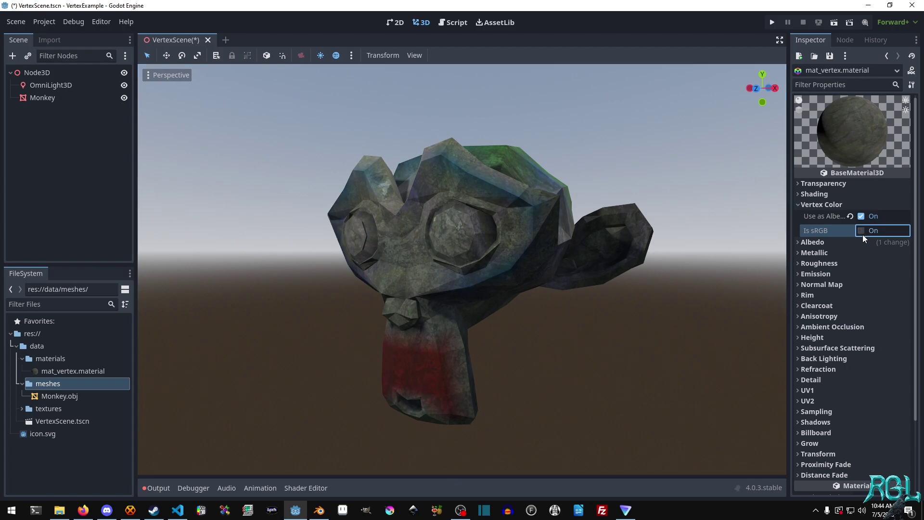
middle_click_drag(862, 234, 495, 269)
middle_click_drag(421, 222, 441, 248)
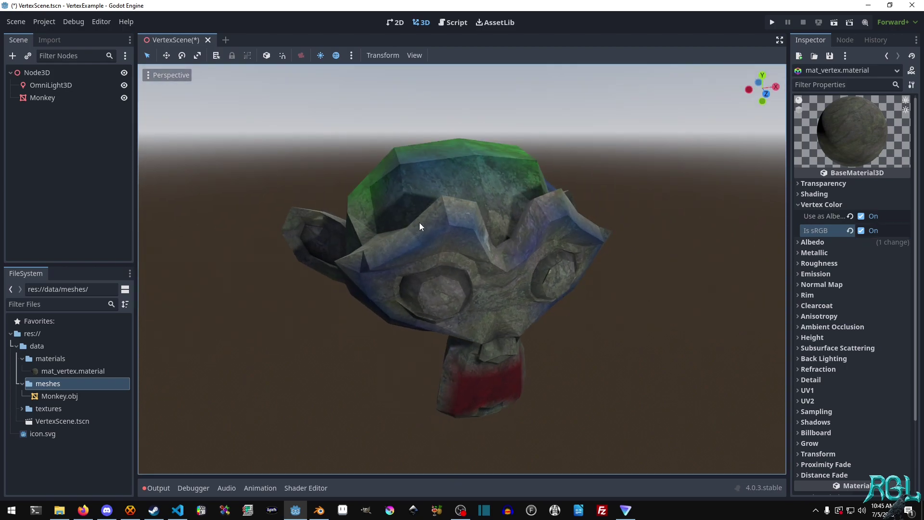
middle_click_drag(440, 314, 518, 270)
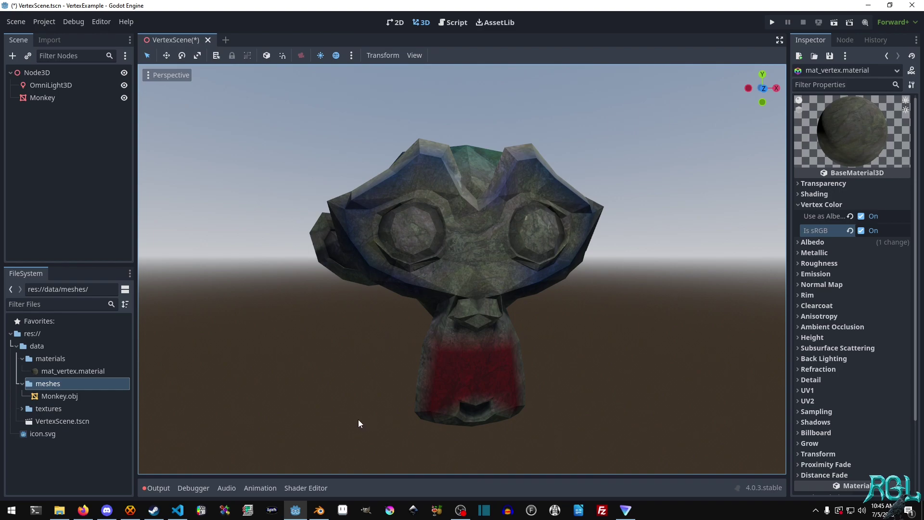
Back in Blender, check Suzanne's colours in Sculpt mode, then return to the Layout workspace
left_click(318, 509)
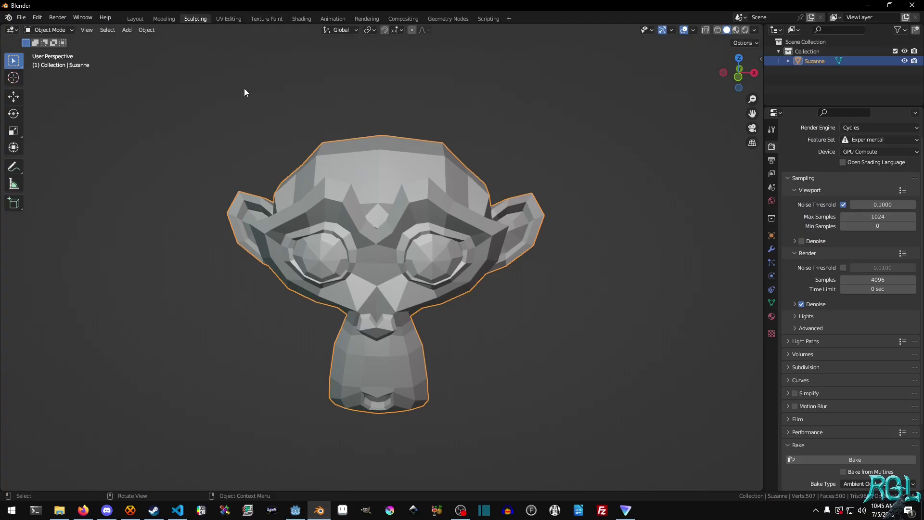
key("ctrl+Tab")
left_click(336, 155)
middle_click_drag(373, 237, 661, 307)
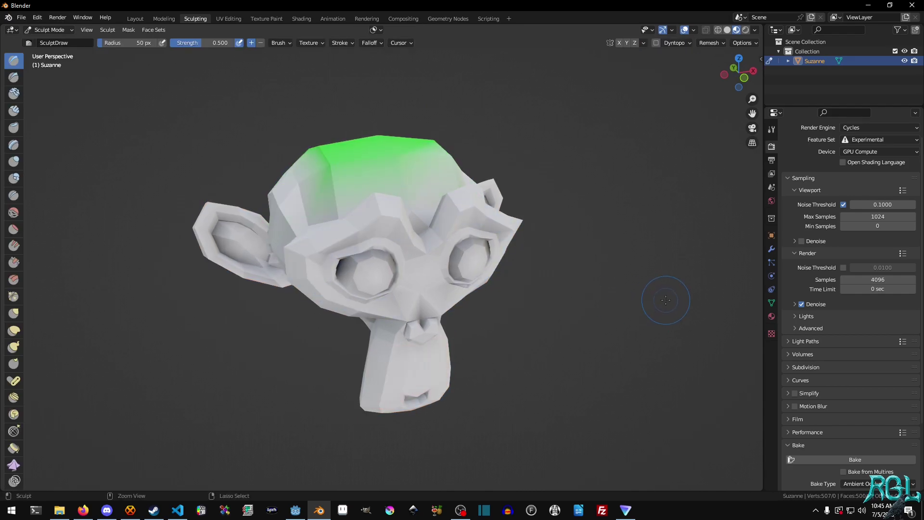
mouse_move(665, 300)
middle_mouse_down()
mouse_move(428, 319)
mouse_move(394, 289)
mouse_move(475, 248)
mouse_move(556, 244)
mouse_move(493, 275)
mouse_move(400, 197)
mouse_move(536, 250)
middle_mouse_up()
key("ctrl+Tab")
left_click(135, 18)
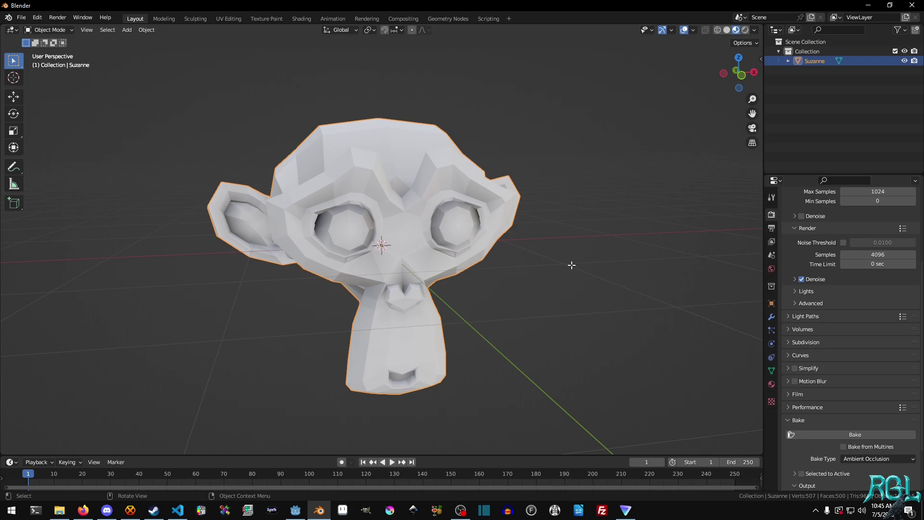
Subdivide Suzanne's whole mesh in Edit Mode with 3 cuts
key("Tab")
right_click(571, 262)
left_click(571, 261)
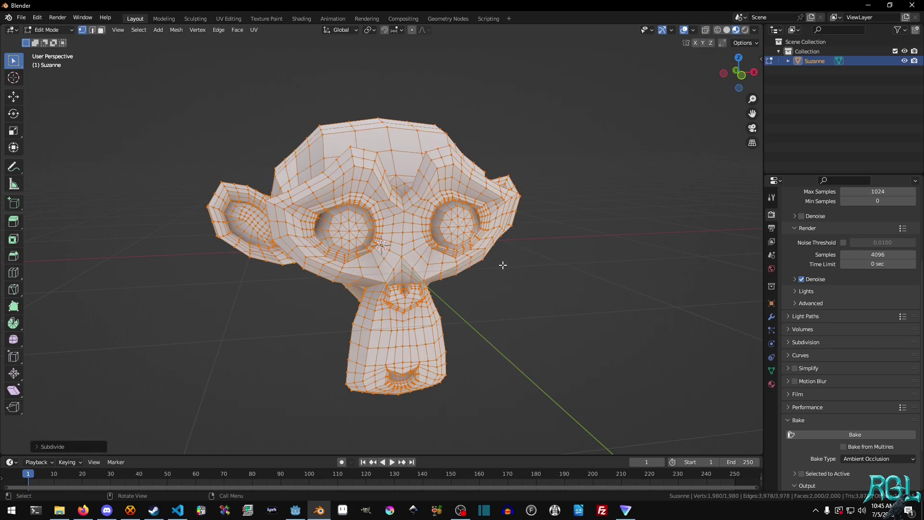
left_click(42, 446)
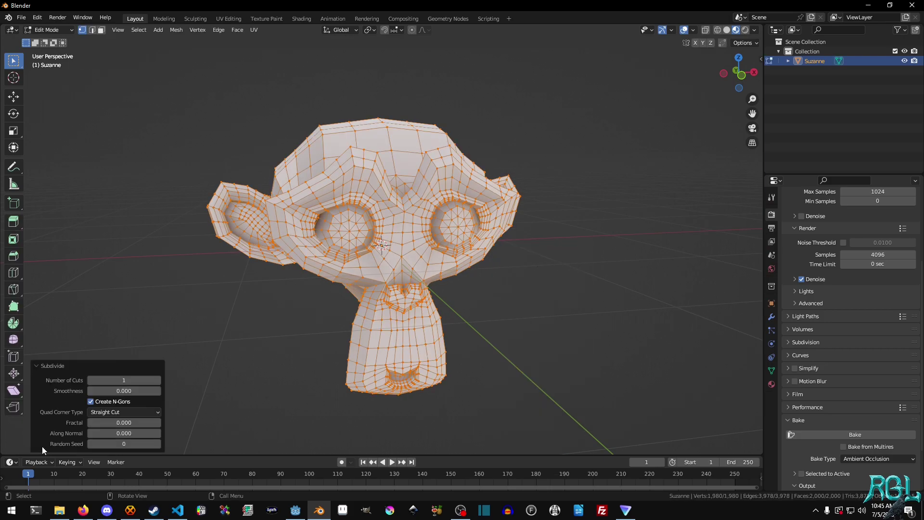
left_click(159, 379)
left_click(159, 380)
key("Tab")
Apply Shade Auto Smooth to Suzanne in Object Mode
middle_click_drag(450, 287, 507, 272)
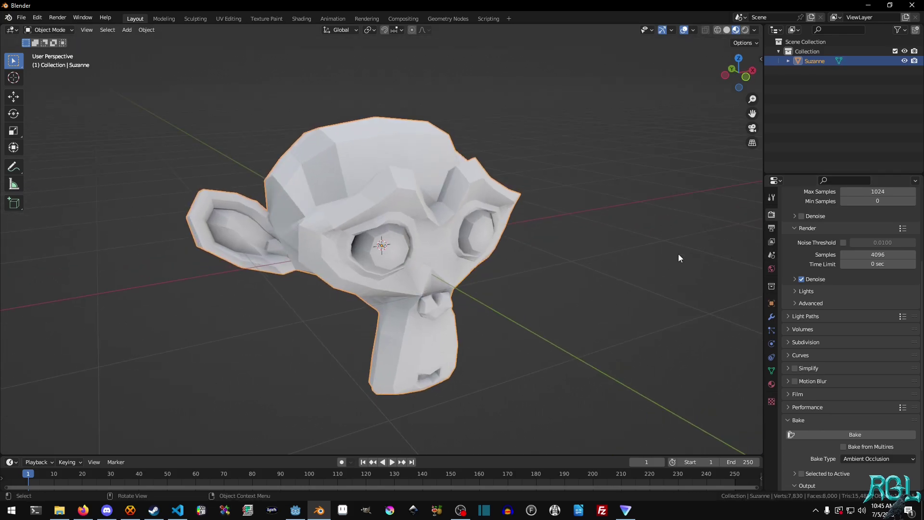
right_click(542, 221)
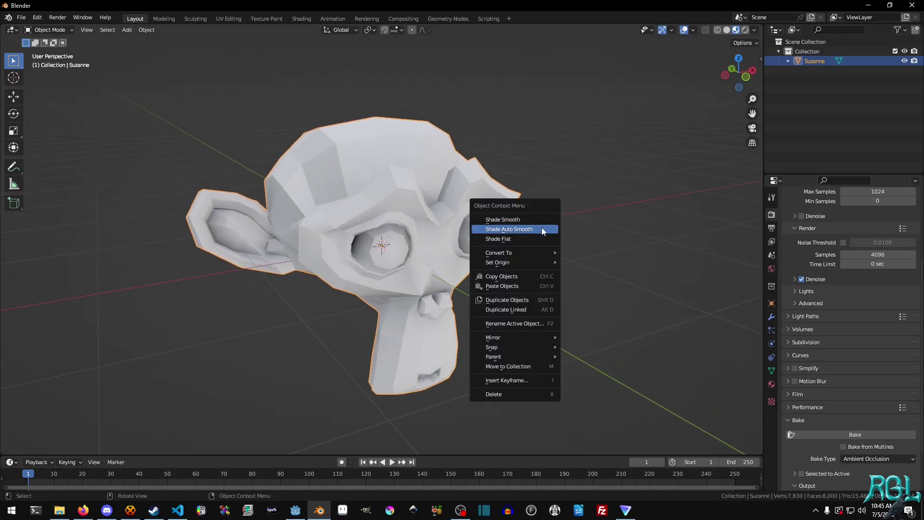
left_click(541, 227)
mouse_move(540, 227)
middle_mouse_down()
mouse_move(647, 292)
mouse_move(478, 181)
mouse_move(441, 177)
mouse_move(500, 171)
mouse_move(550, 225)
middle_mouse_up()
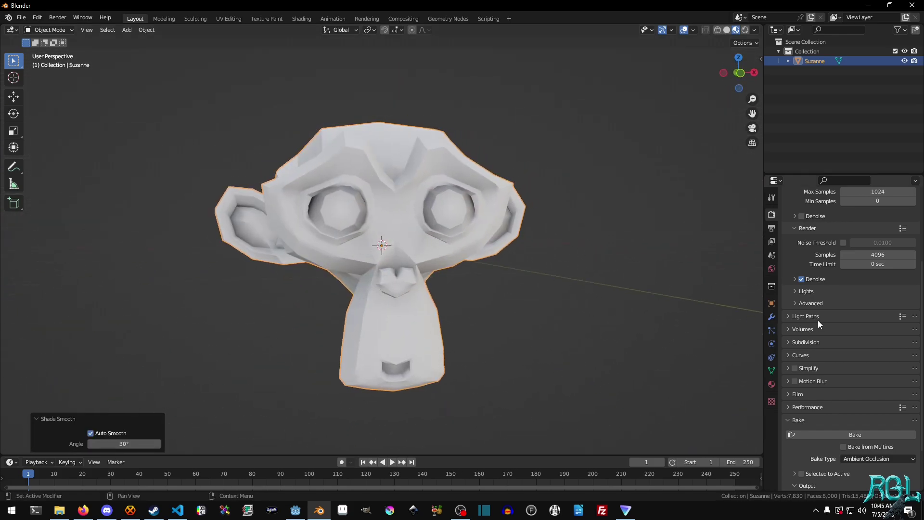
scroll(882, 429, "down", 3)
Bake Ambient Occlusion into Suzanne's active color attribute
left_click(844, 378)
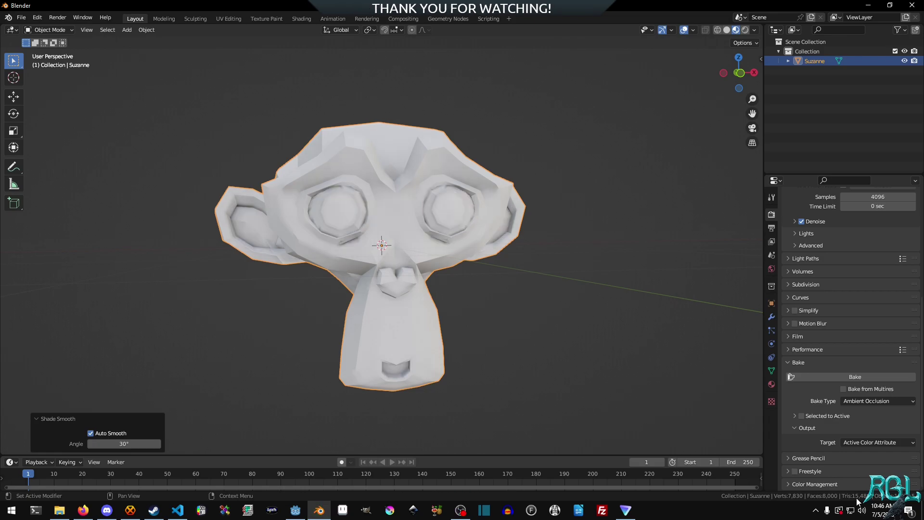
middle_click_drag(362, 267, 397, 245)
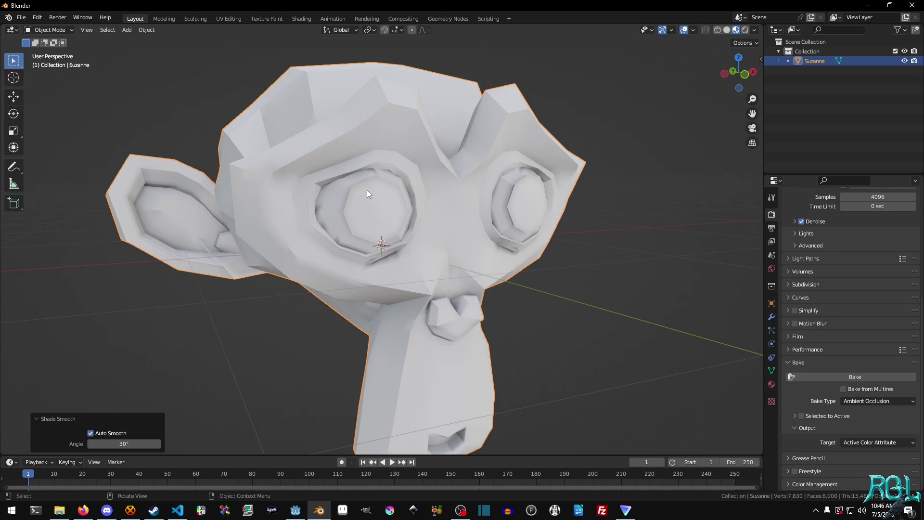
middle_click_drag(323, 217, 339, 231)
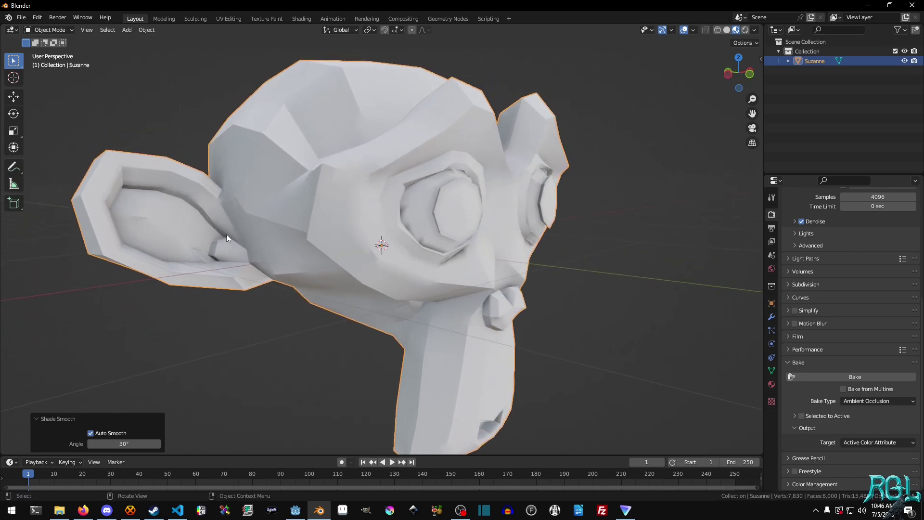
middle_click_drag(573, 274, 483, 251)
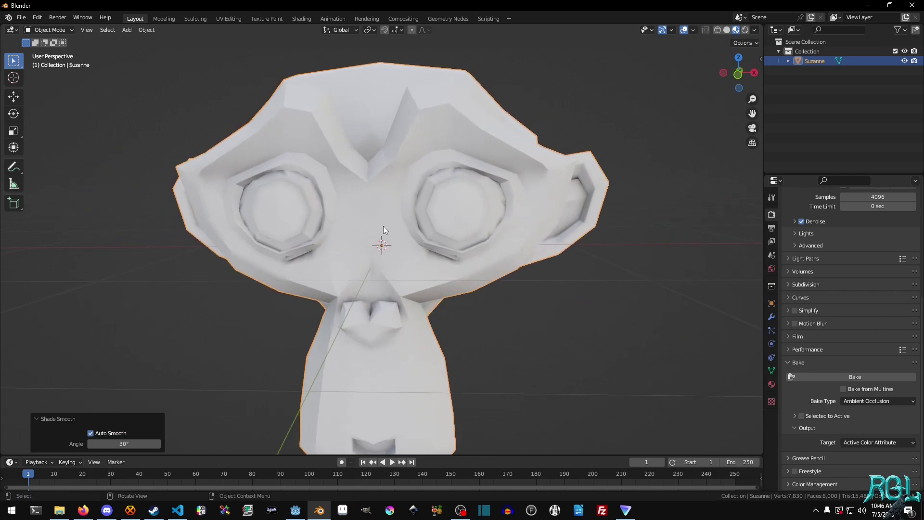
middle_click_drag(383, 229, 367, 218)
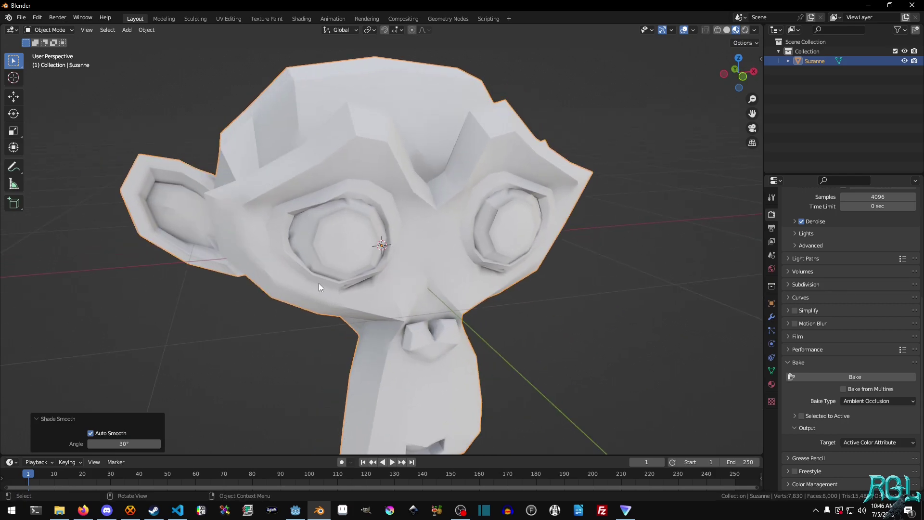
middle_click_drag(323, 287, 416, 247)
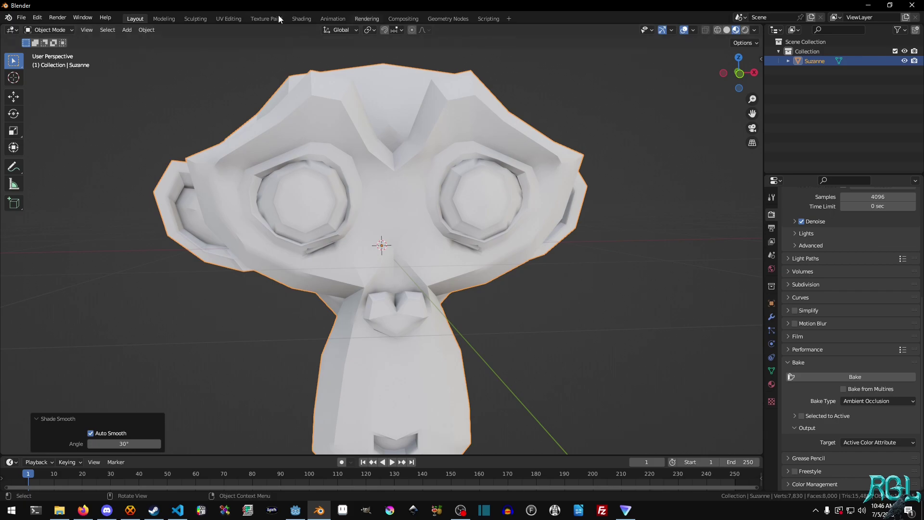
middle_click_drag(431, 198, 354, 223)
middle_click_drag(426, 294, 435, 256)
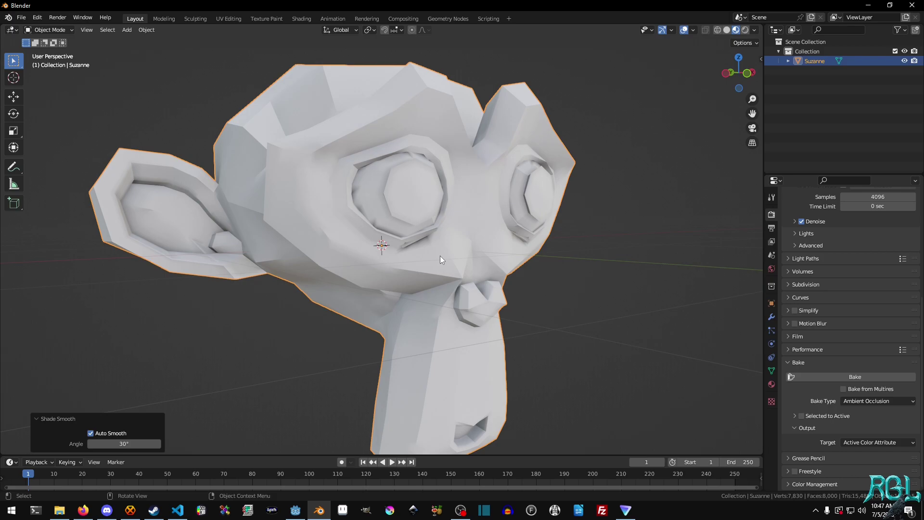
middle_click_drag(556, 278, 458, 260)
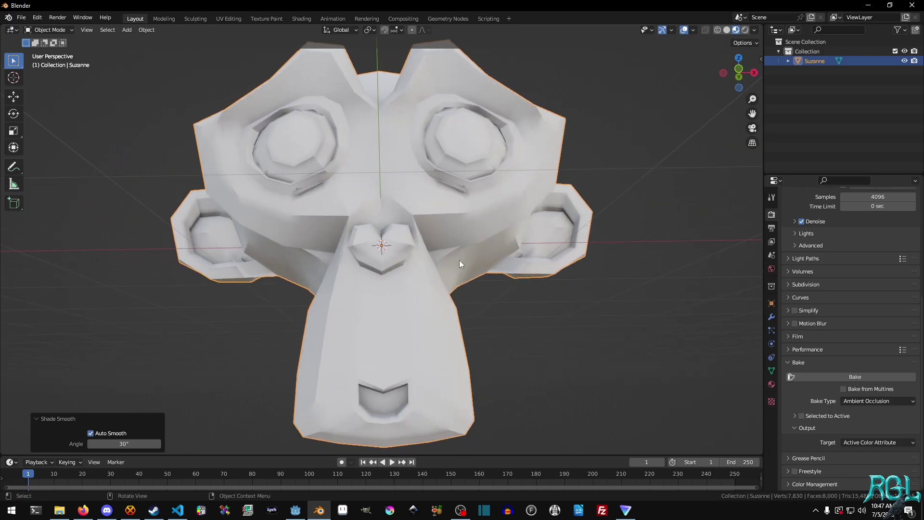
middle_click_drag(358, 186, 313, 224)
key("Tab")
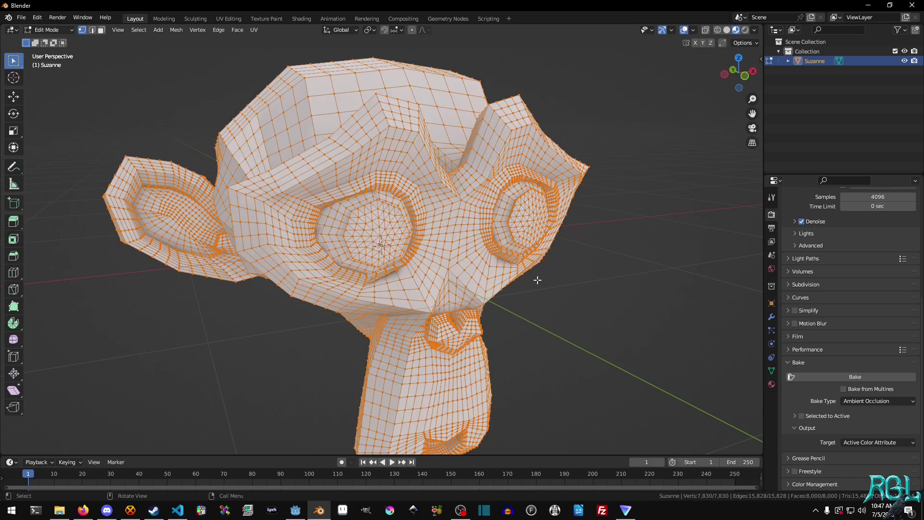
middle_click_drag(537, 284, 429, 223)
key("Tab")
key("z")
left_click(356, 221)
middle_click_drag(273, 161, 302, 181)
key("z")
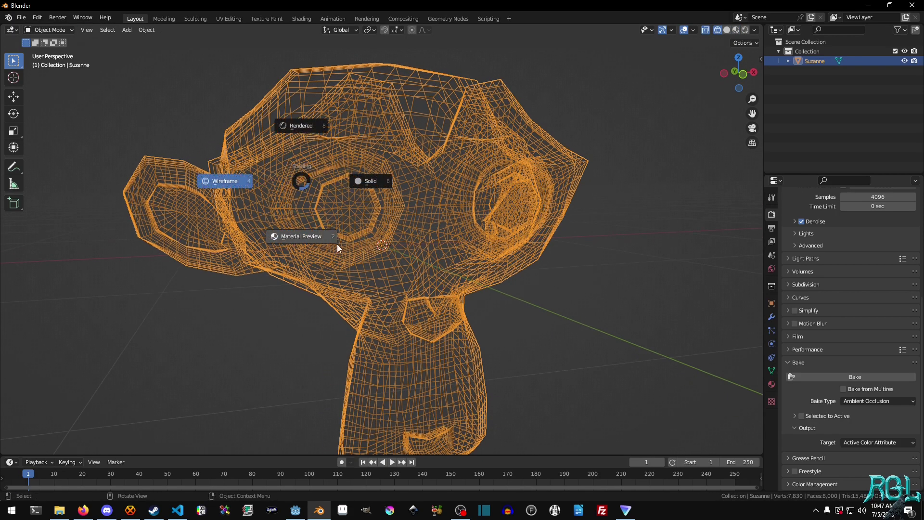
left_click(325, 239)
key("Tab")
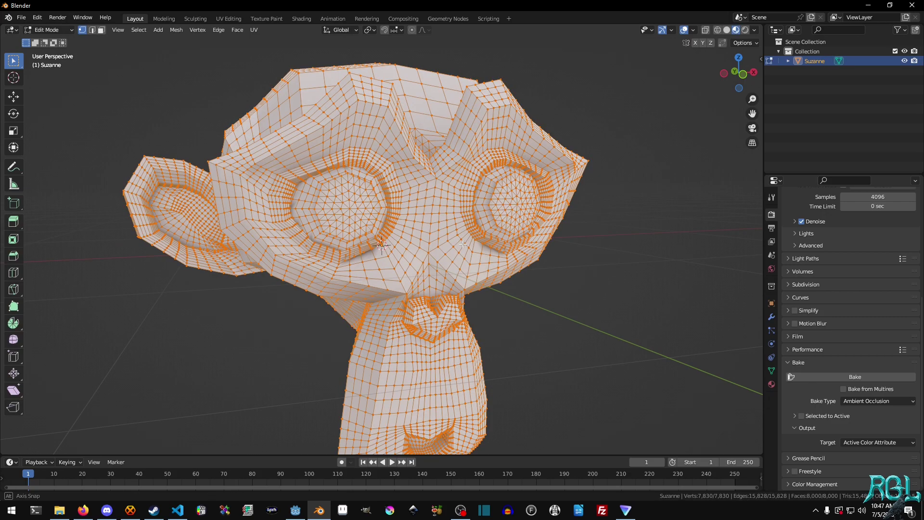
middle_click_drag(359, 238, 345, 137)
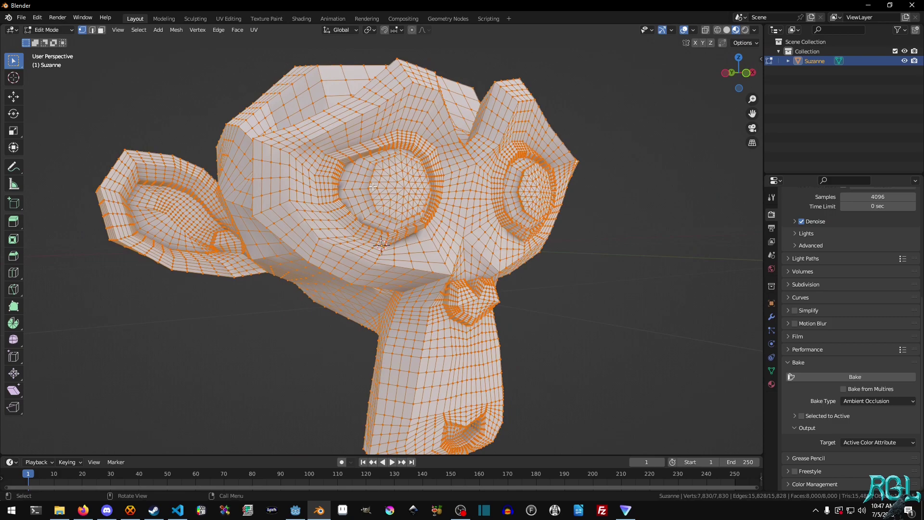
middle_click_drag(480, 221, 475, 246)
key("Tab")
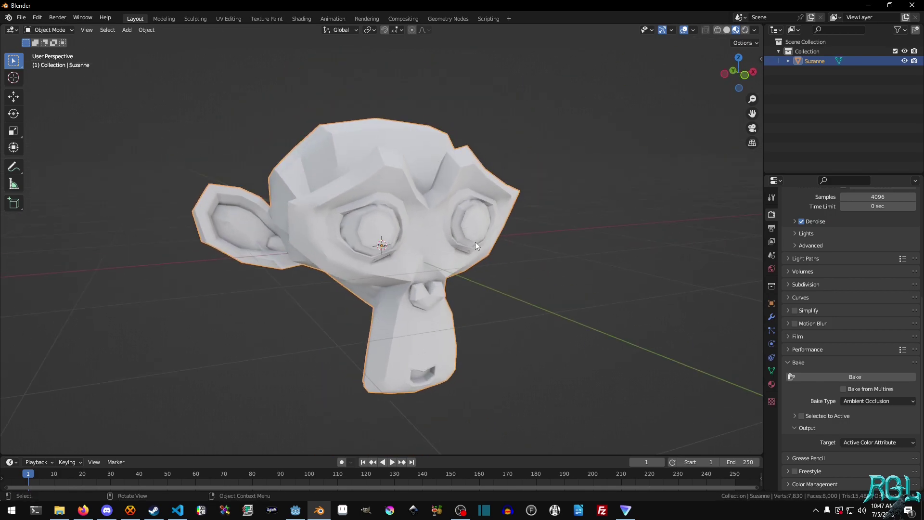